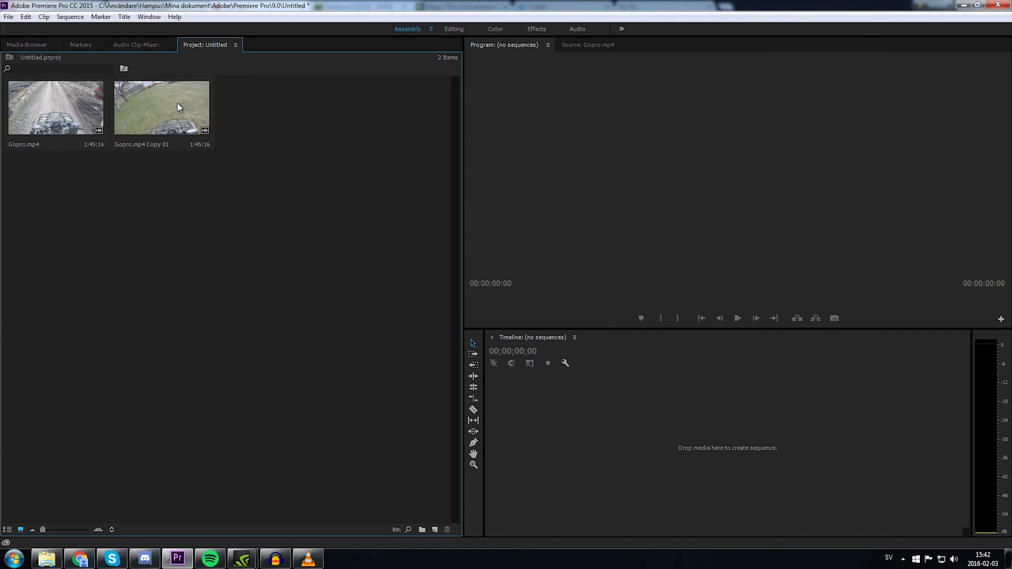
Build the Gopro sequence from Gopro.mp4 Copy 01 on V1, with Gopro.mp4 stacked on V2.
{"action": "left_click_drag", "start_coordinate": [177, 103], "coordinate": [526, 426]}
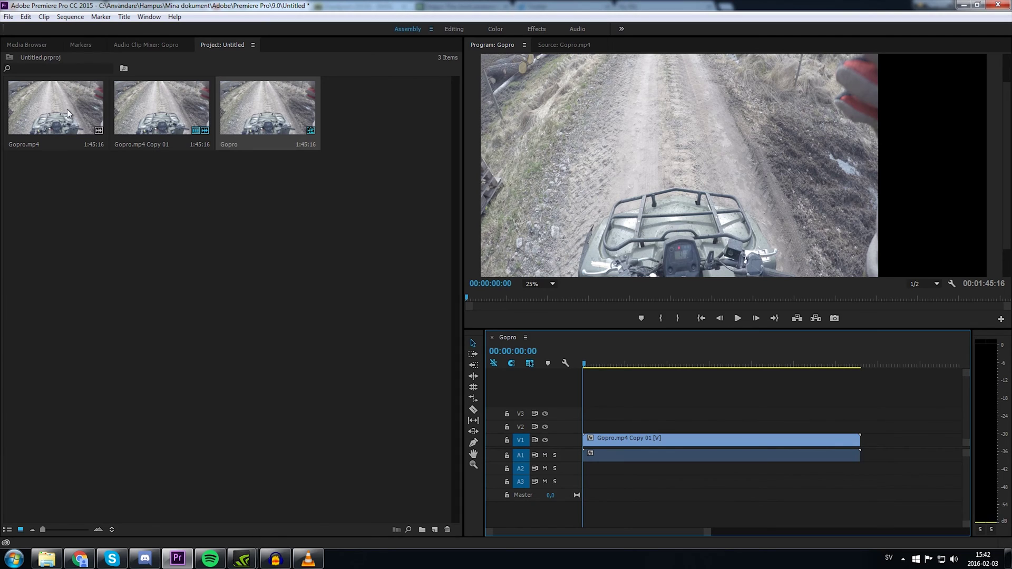
{"action": "left_click_drag", "start_coordinate": [71, 118], "coordinate": [602, 439]}
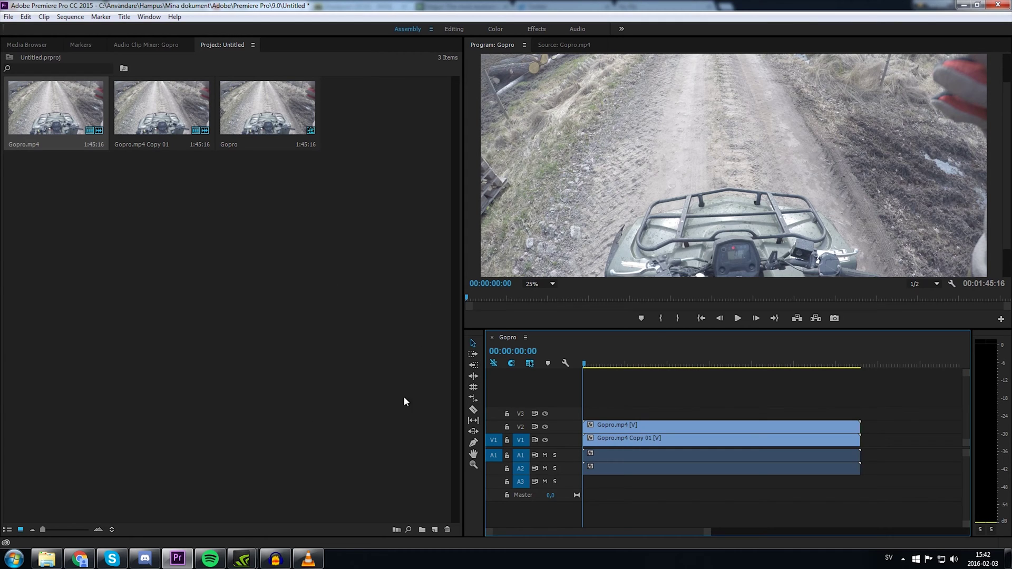
In the Effects workspace, set the upper Gopro.mp4 clip's Motion Scale to 50.
{"action": "left_click", "coordinate": [537, 29]}
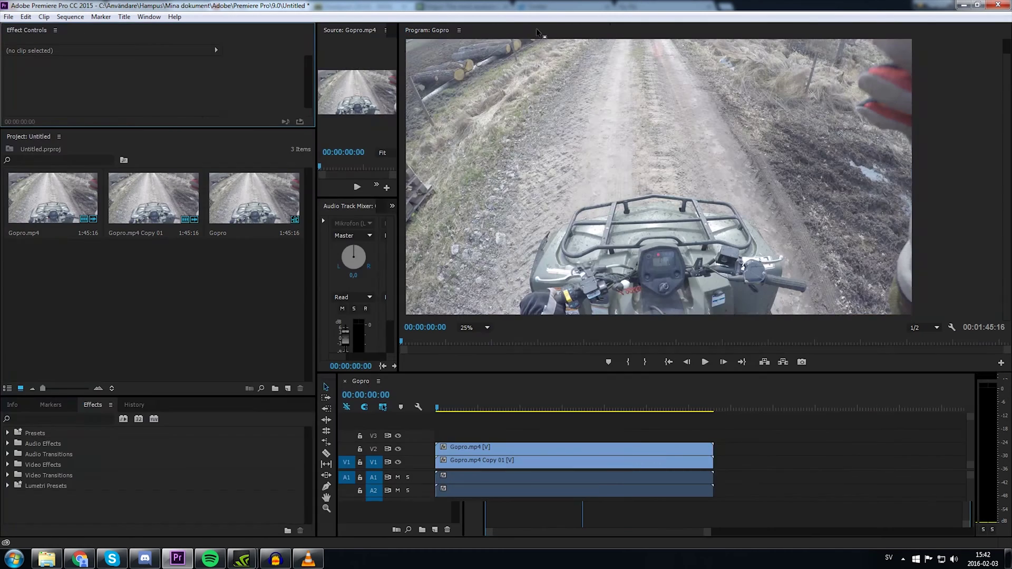
{"action": "left_click", "coordinate": [496, 448]}
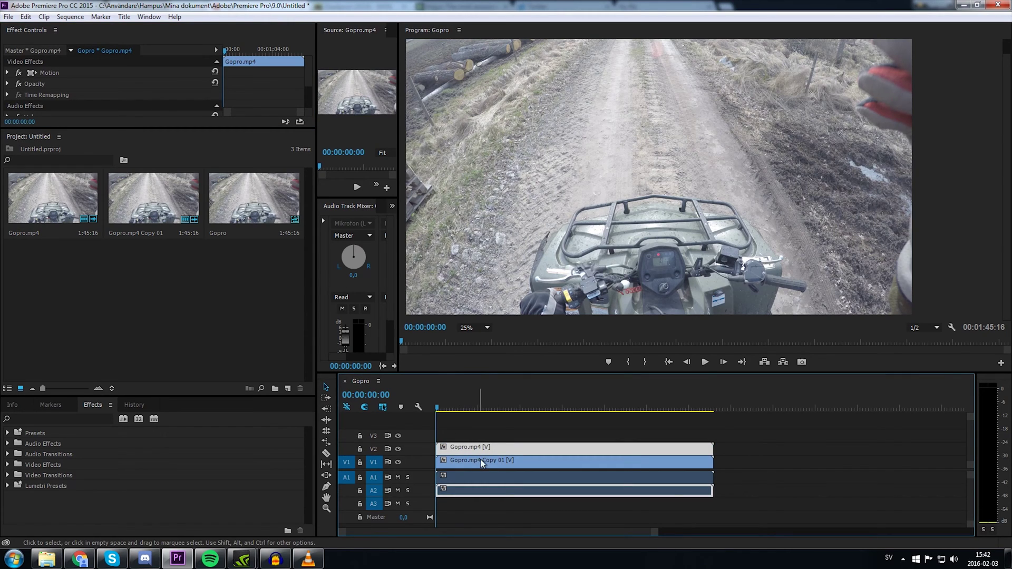
{"action": "left_click", "coordinate": [7, 73]}
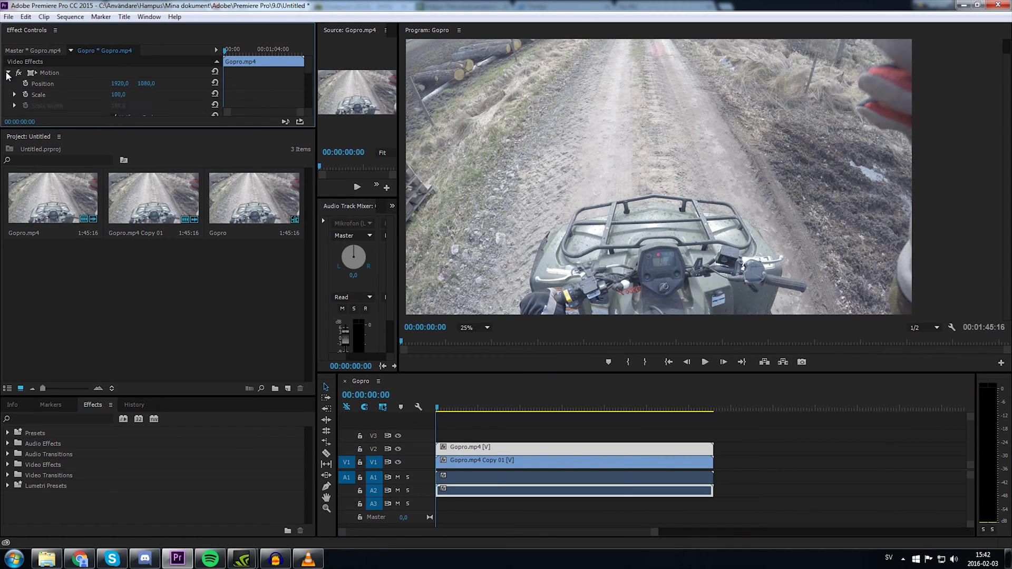
{"action": "left_click", "coordinate": [120, 95]}
{"action": "type", "text": "50"}
{"action": "key", "text": "Return"}
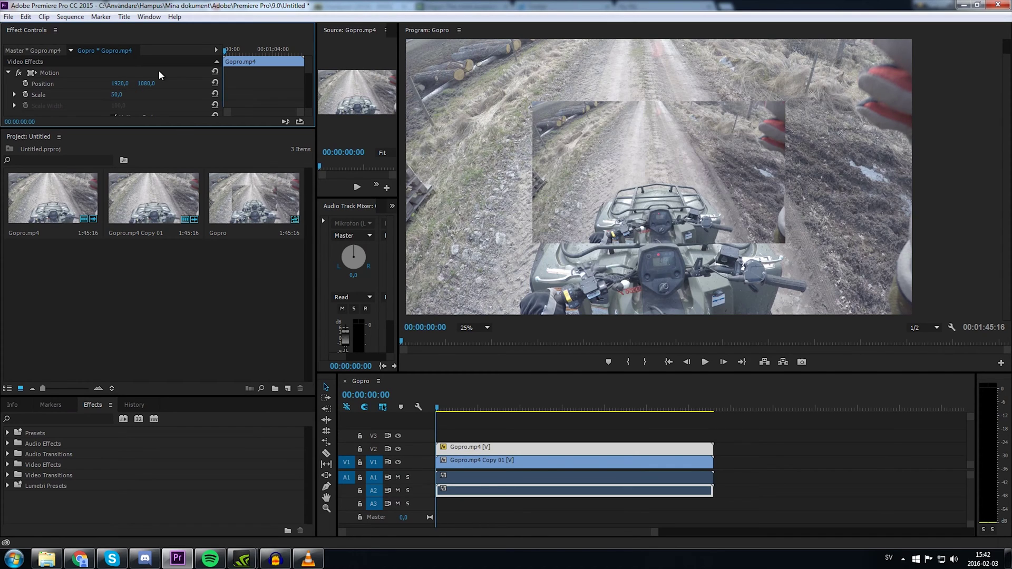
Set the lower Gopro.mp4 Copy 01 clip's Scale to 50, correcting a mistyped 520.
{"action": "left_click", "coordinate": [497, 477]}
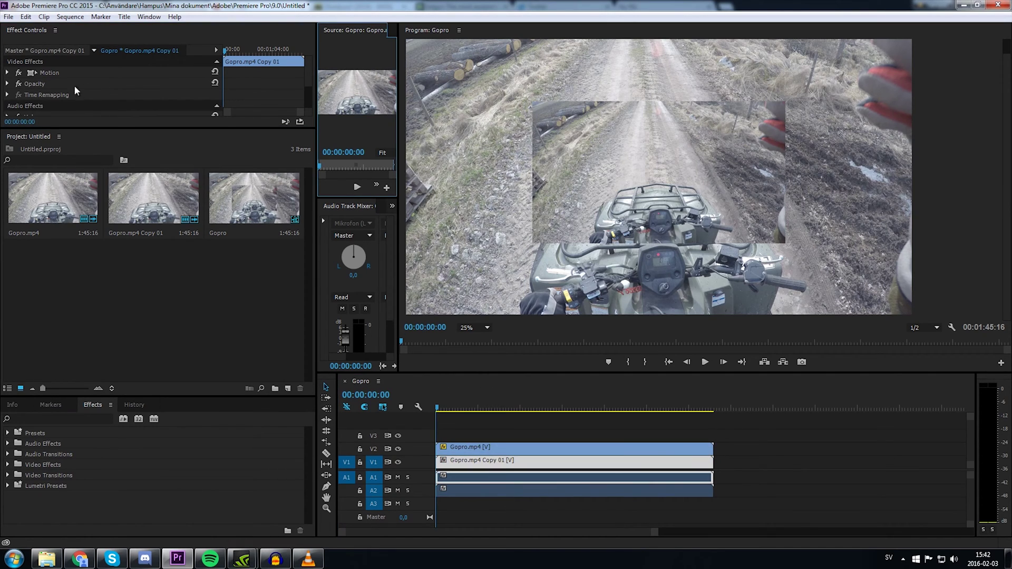
{"action": "left_click", "coordinate": [8, 72]}
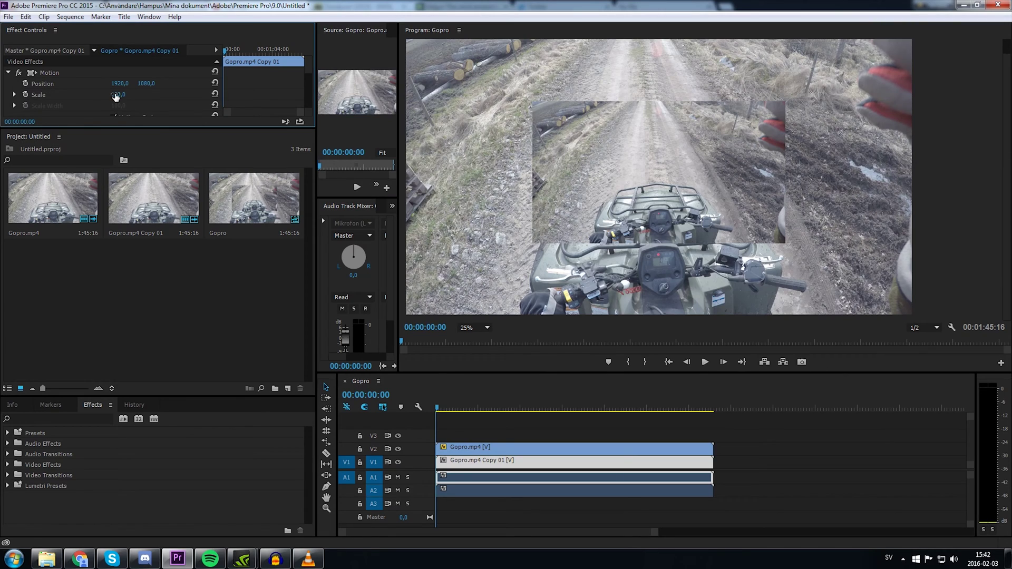
{"action": "left_click", "coordinate": [121, 94]}
{"action": "type", "text": "520"}
{"action": "key", "text": "Return"}
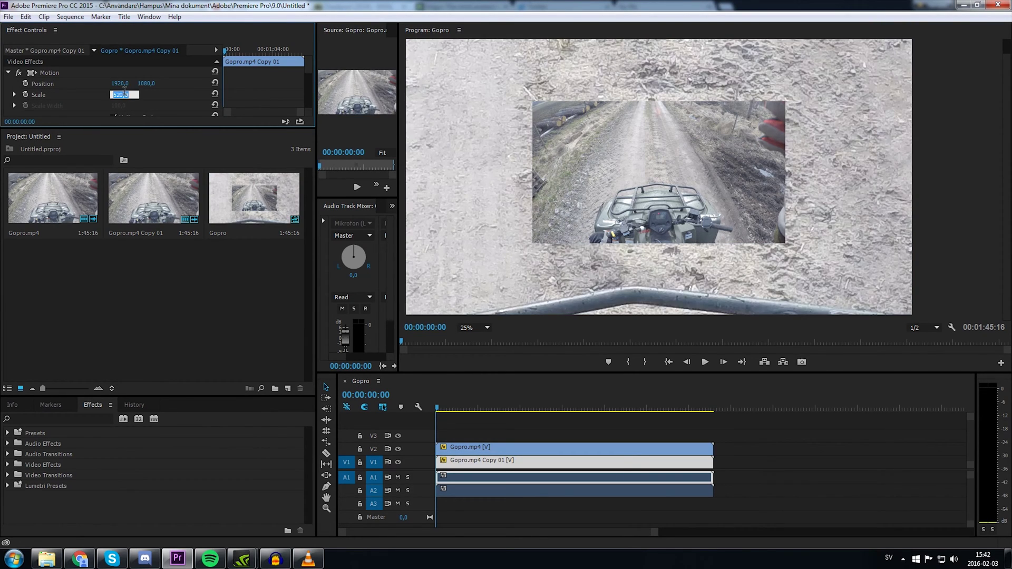
{"action": "type", "text": "50"}
{"action": "key", "text": "Return"}
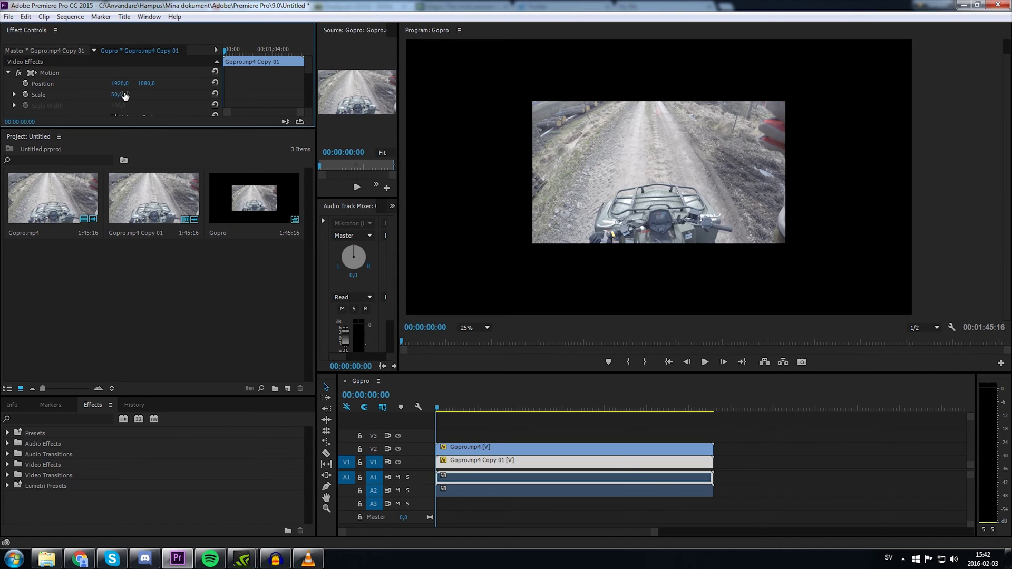
Turn on Safe Margins and move the two half-size clips to the top-left and top-right corners.
{"action": "right_click", "coordinate": [640, 187]}
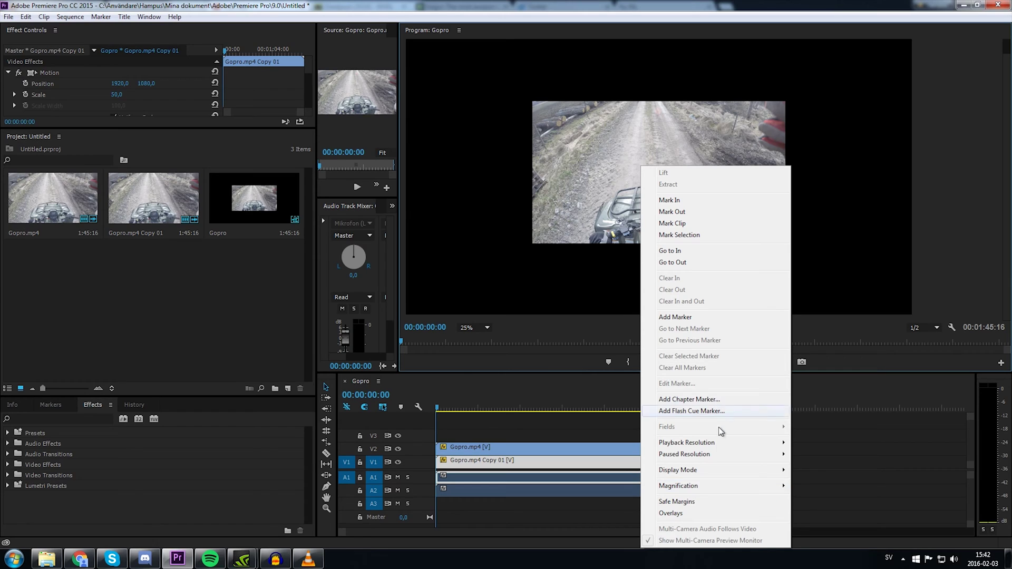
{"action": "left_click", "coordinate": [692, 502]}
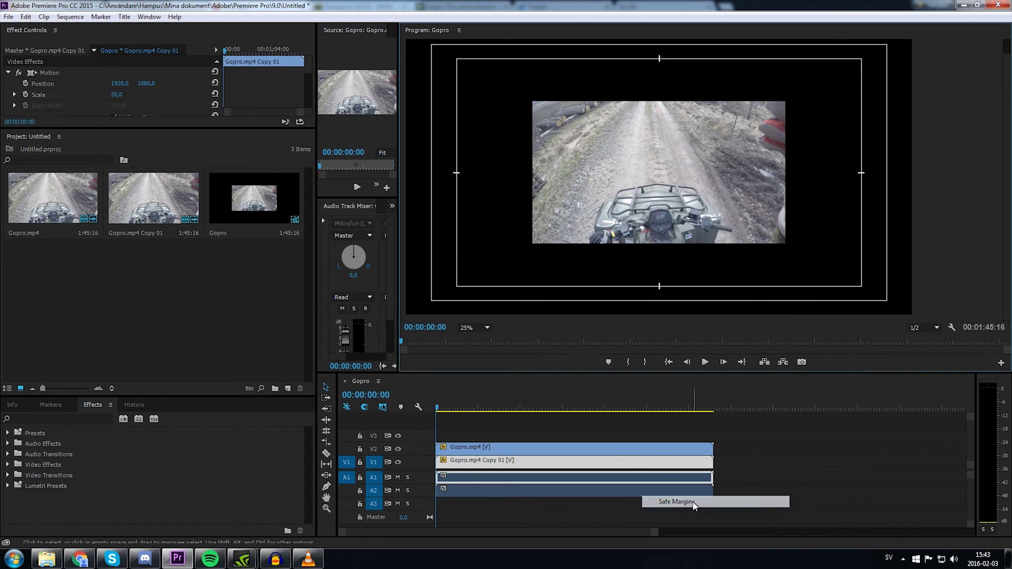
{"action": "left_click", "coordinate": [627, 194]}
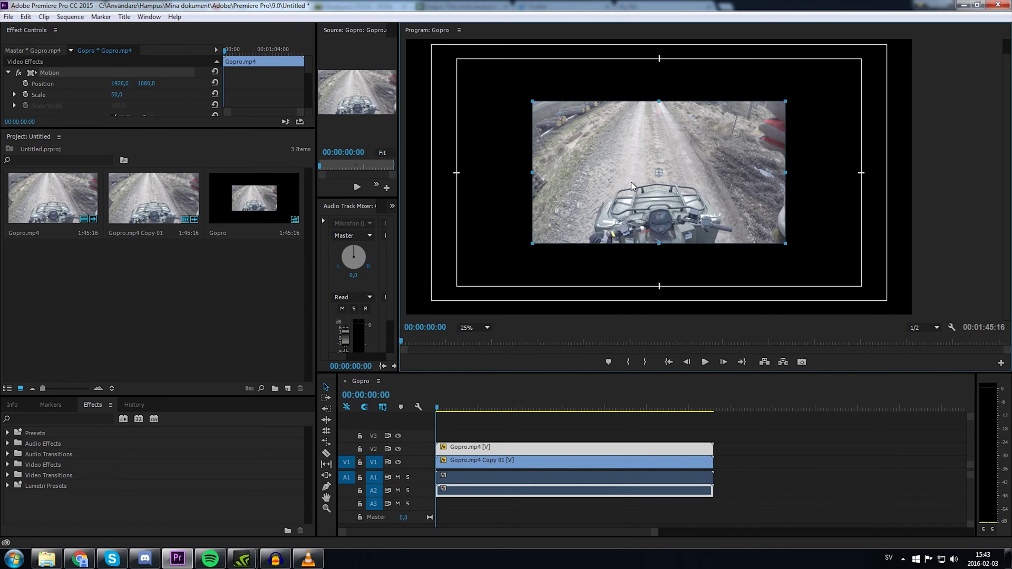
{"action": "left_click_drag", "start_coordinate": [631, 181], "coordinate": [549, 195]}
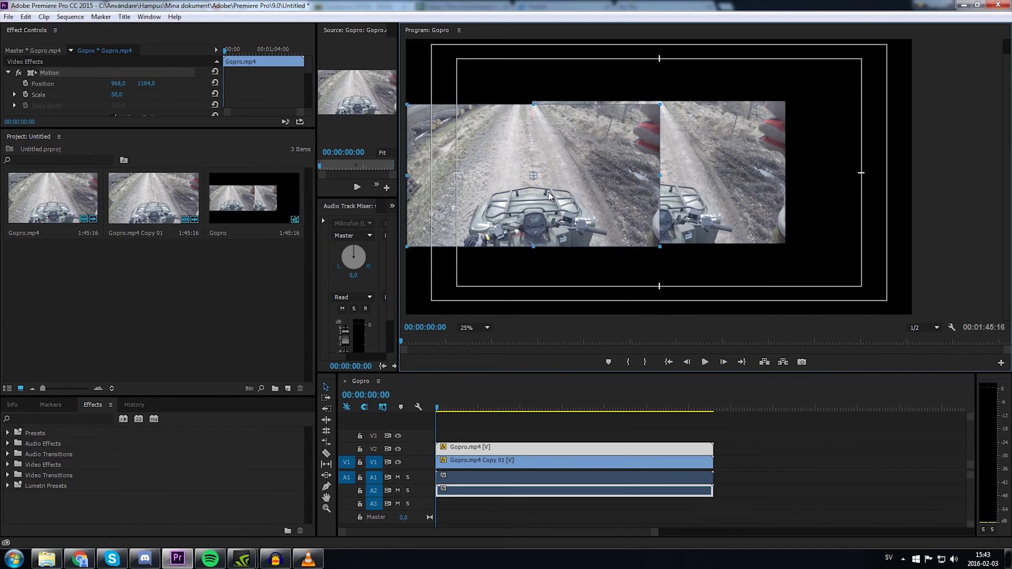
{"action": "left_click_drag", "start_coordinate": [721, 185], "coordinate": [848, 123]}
{"action": "left_click_drag", "start_coordinate": [598, 176], "coordinate": [595, 119]}
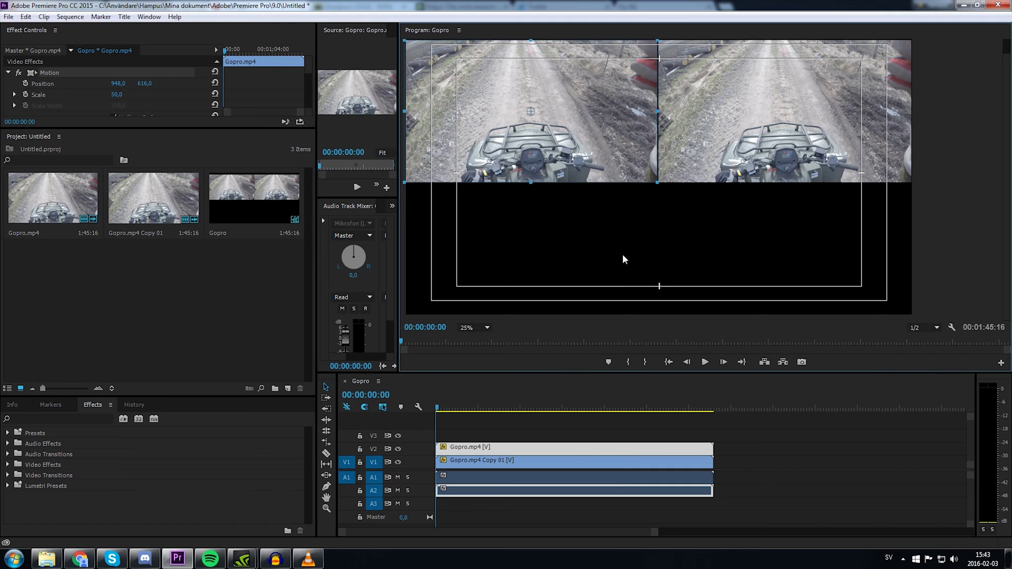
Add Gopro.mp4 Copy 01 on V3 and Gopro.mp4 on V4, and scale the V3 clip to 50.
{"action": "left_click_drag", "start_coordinate": [171, 210], "coordinate": [456, 435]}
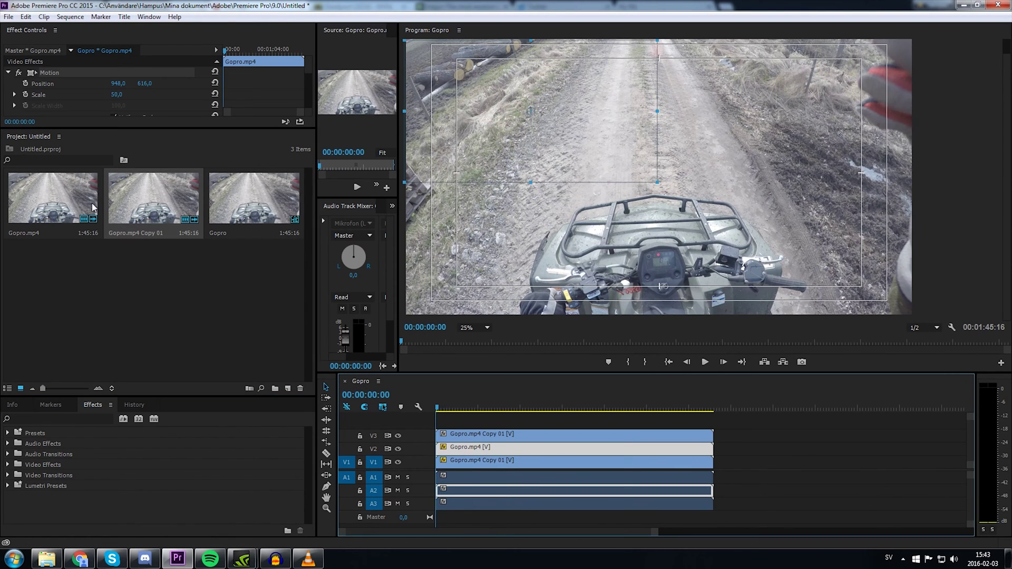
{"action": "left_click_drag", "start_coordinate": [94, 207], "coordinate": [438, 422]}
{"action": "left_click", "coordinate": [460, 436]}
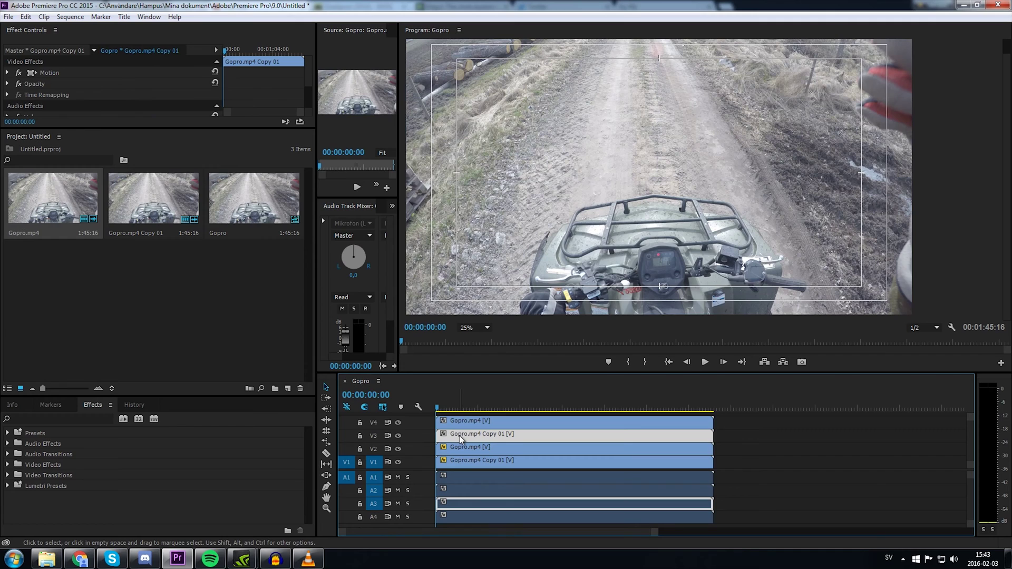
{"action": "left_click", "coordinate": [8, 73]}
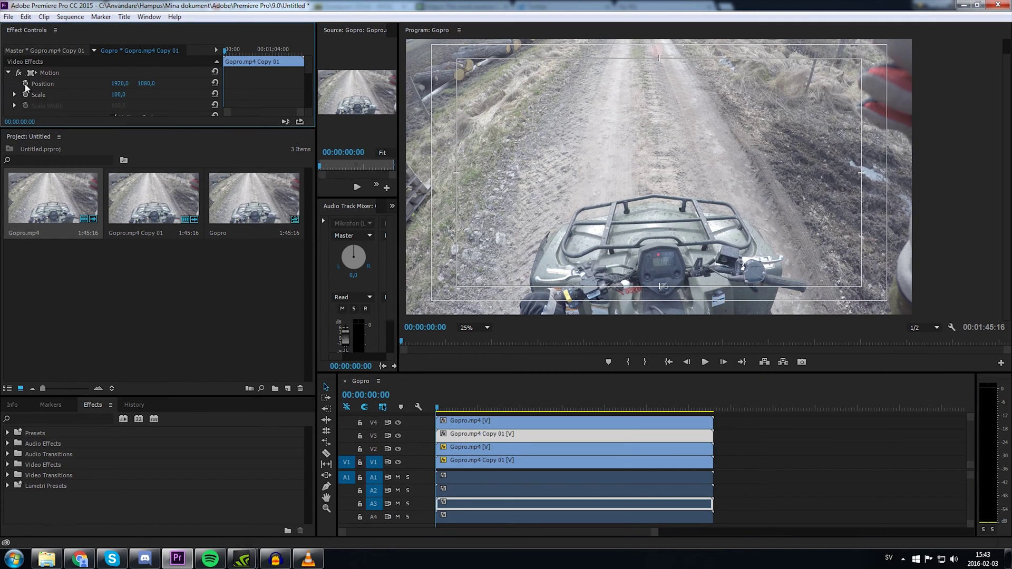
{"action": "left_click", "coordinate": [123, 93]}
{"action": "type", "text": "50"}
{"action": "key", "text": "Return"}
Scale the Gopro.mp4 clip on V4 to 50 as well.
{"action": "left_click", "coordinate": [485, 420]}
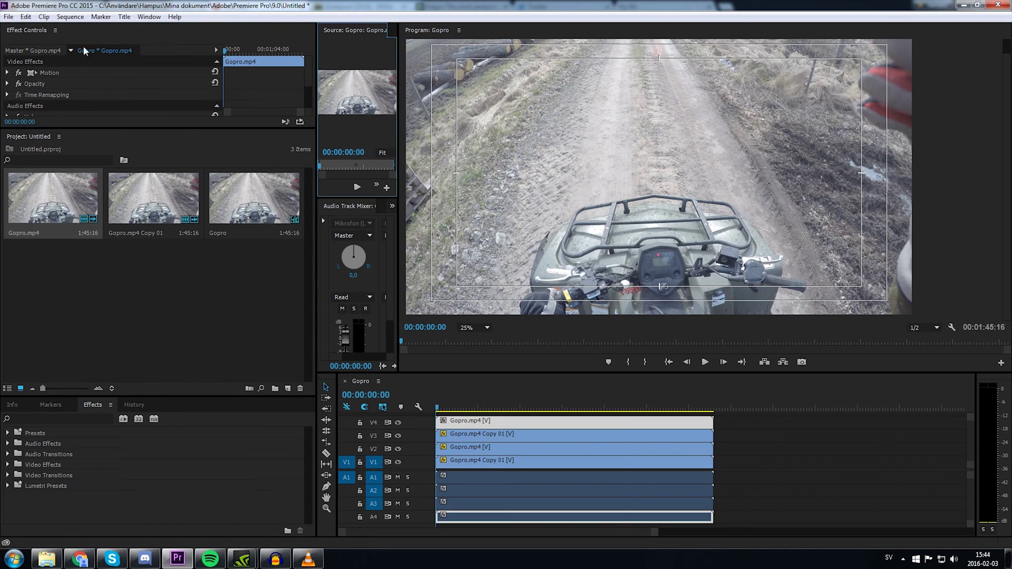
{"action": "left_click", "coordinate": [7, 73]}
{"action": "left_click", "coordinate": [121, 94]}
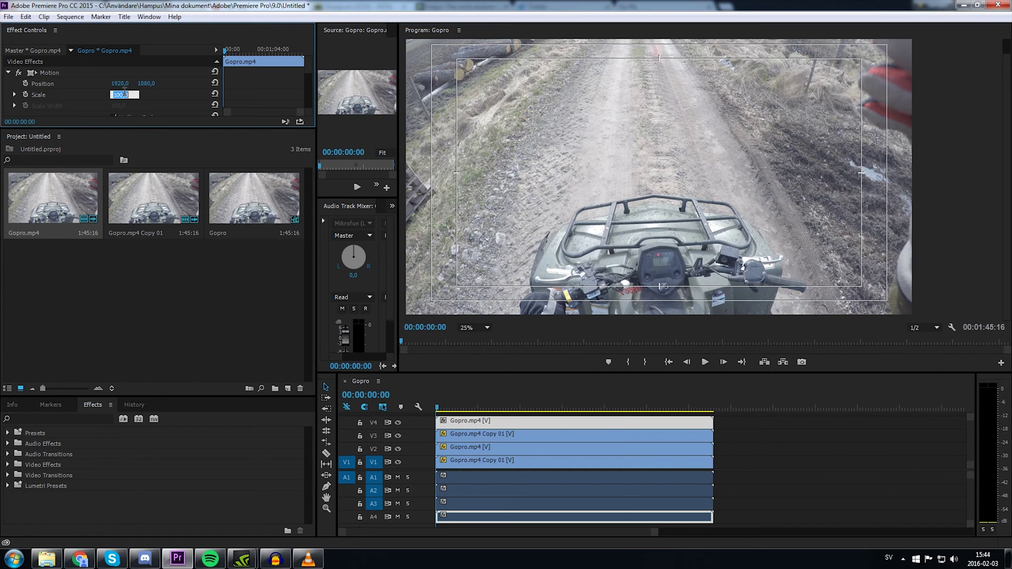
{"action": "type", "text": "50"}
{"action": "key", "text": "Return"}
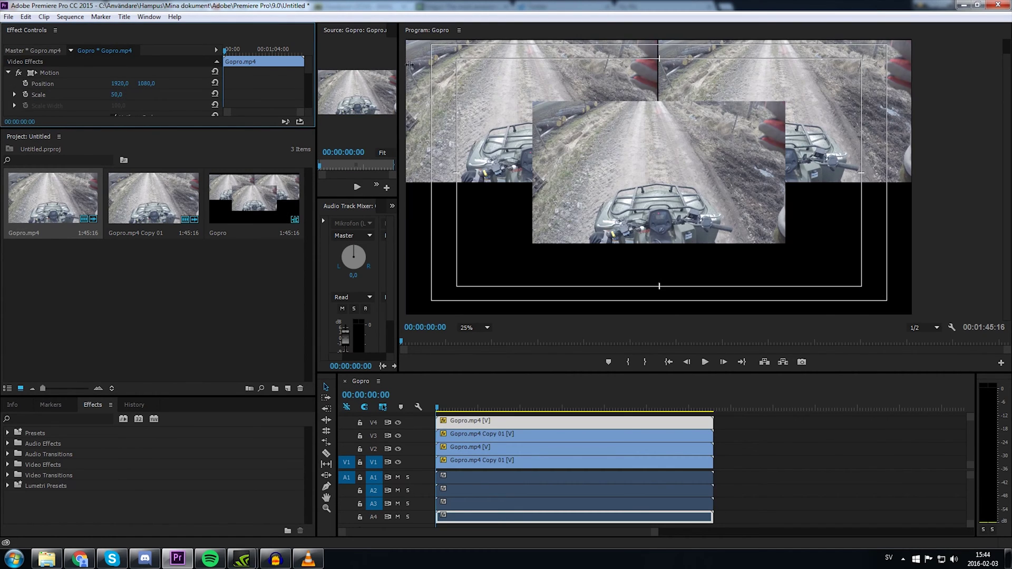
Move the V4 and V3 clips into the bottom-left and bottom-right quarters, then play the grid.
{"action": "left_click", "coordinate": [637, 169]}
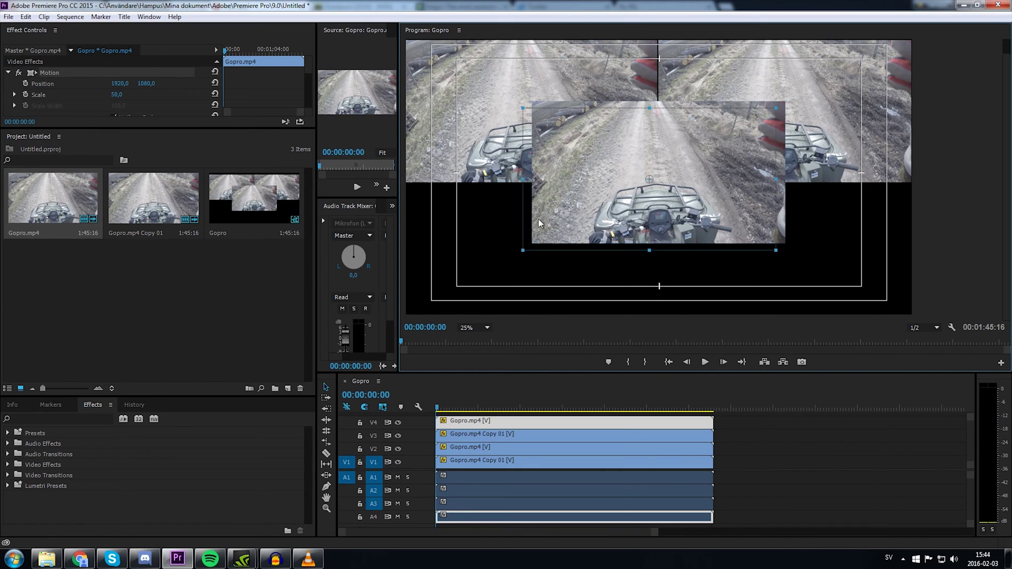
{"action": "left_click_drag", "start_coordinate": [539, 220], "coordinate": [458, 265]}
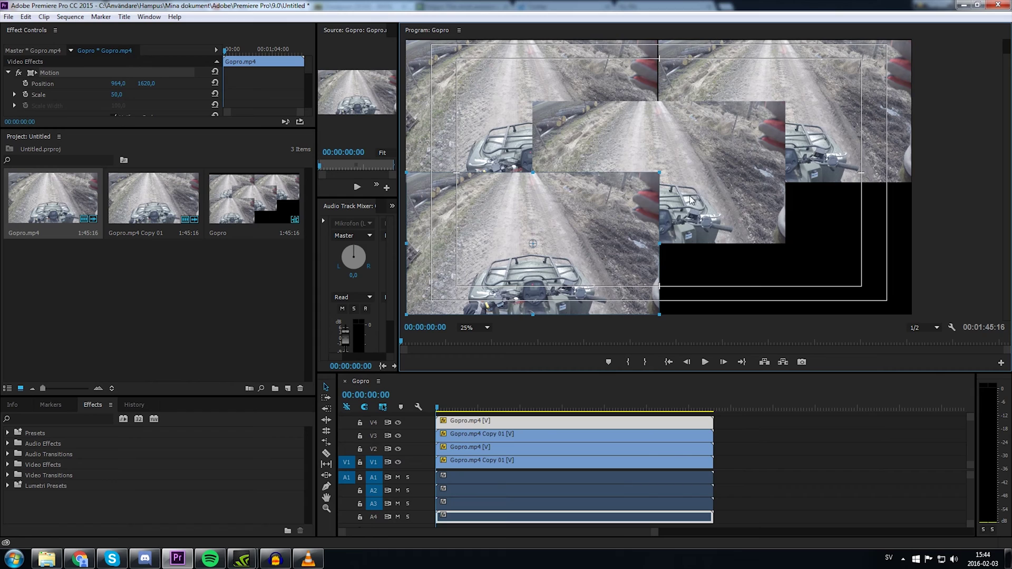
{"action": "left_click_drag", "start_coordinate": [707, 206], "coordinate": [823, 277]}
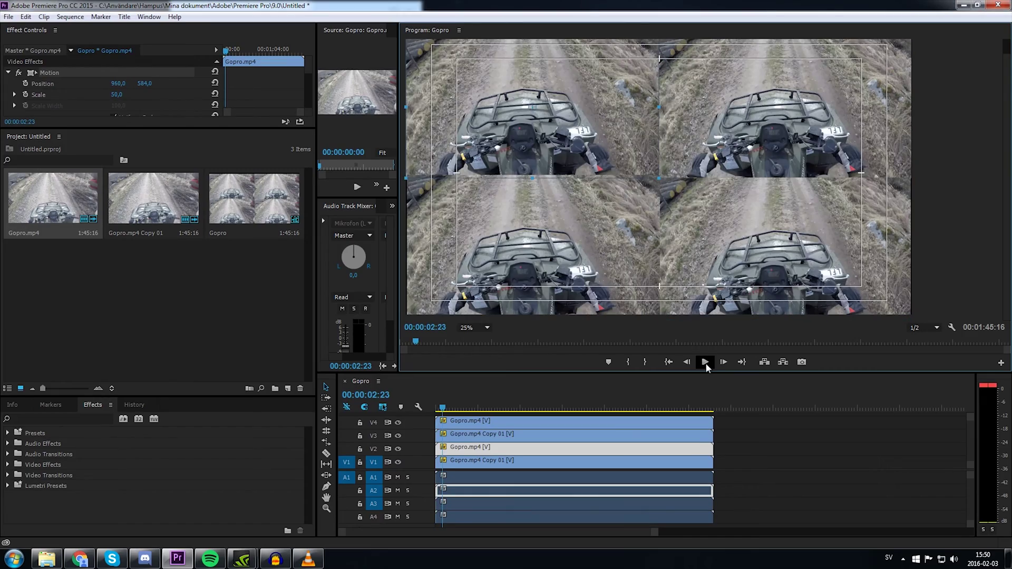
{"action": "left_click", "coordinate": [706, 362]}
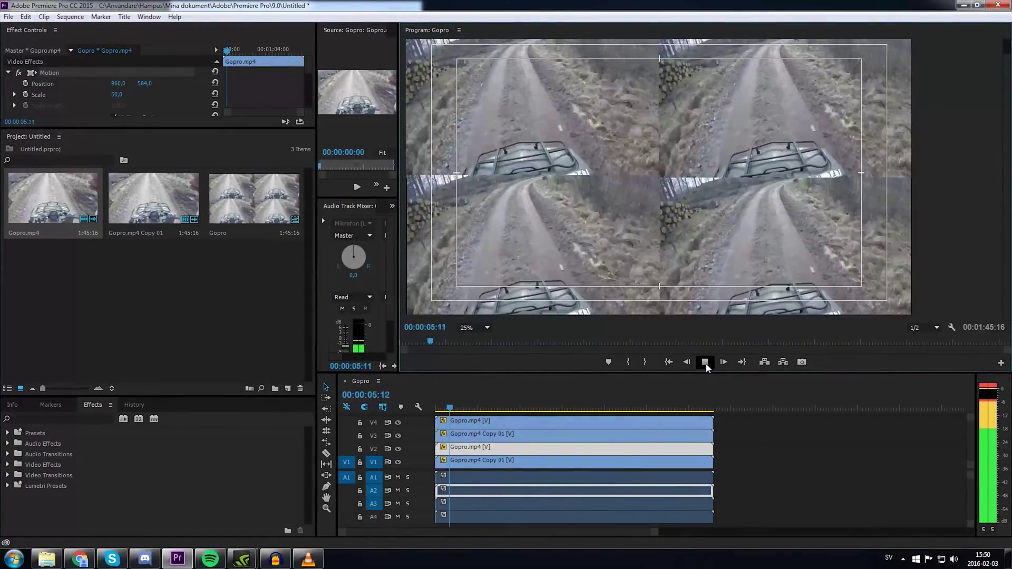
{"action": "left_click", "coordinate": [705, 362]}
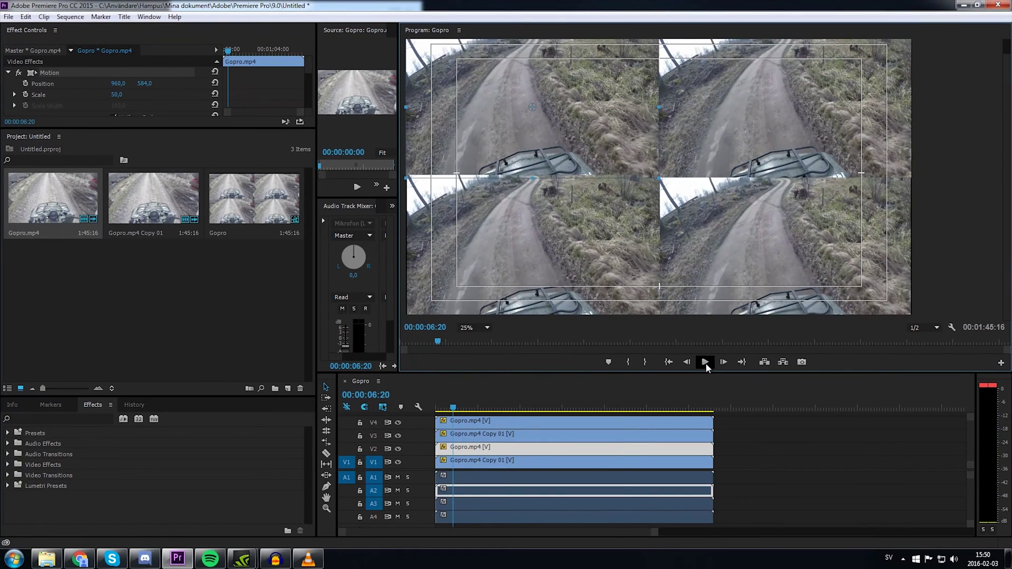
Fine-tune the grid clip positions, then start a new sequence from Gopro.mp4 Copy 01.
{"action": "left_click", "coordinate": [617, 238]}
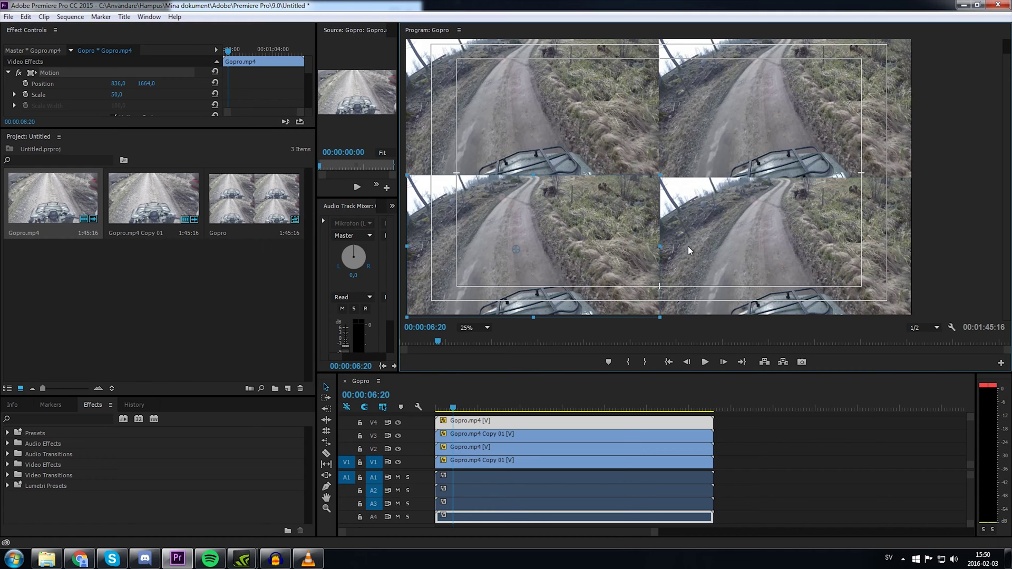
{"action": "left_click", "coordinate": [716, 245]}
{"action": "left_click", "coordinate": [726, 105]}
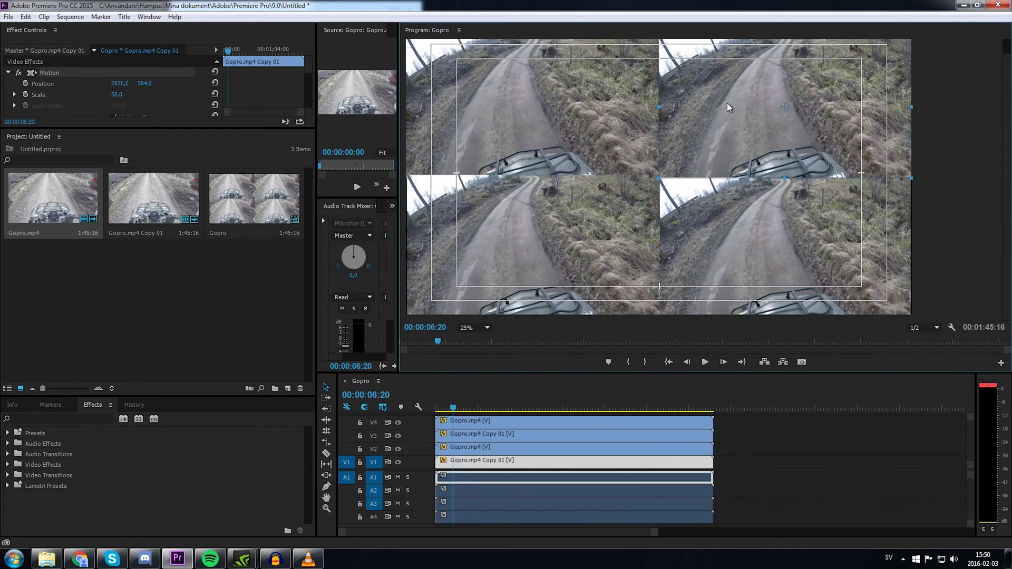
{"action": "left_click", "coordinate": [756, 246]}
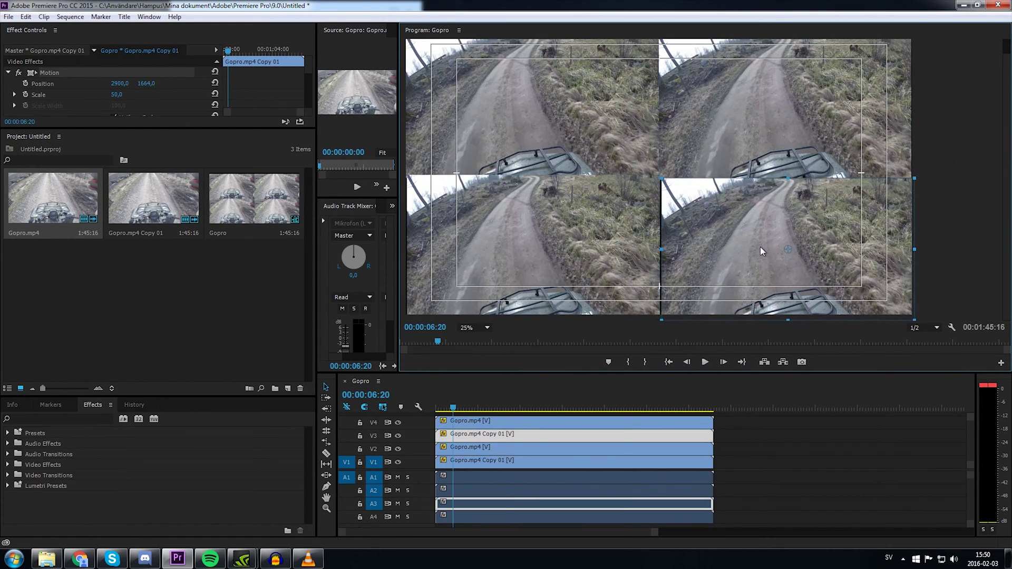
{"action": "left_click_drag", "start_coordinate": [760, 247], "coordinate": [758, 245]}
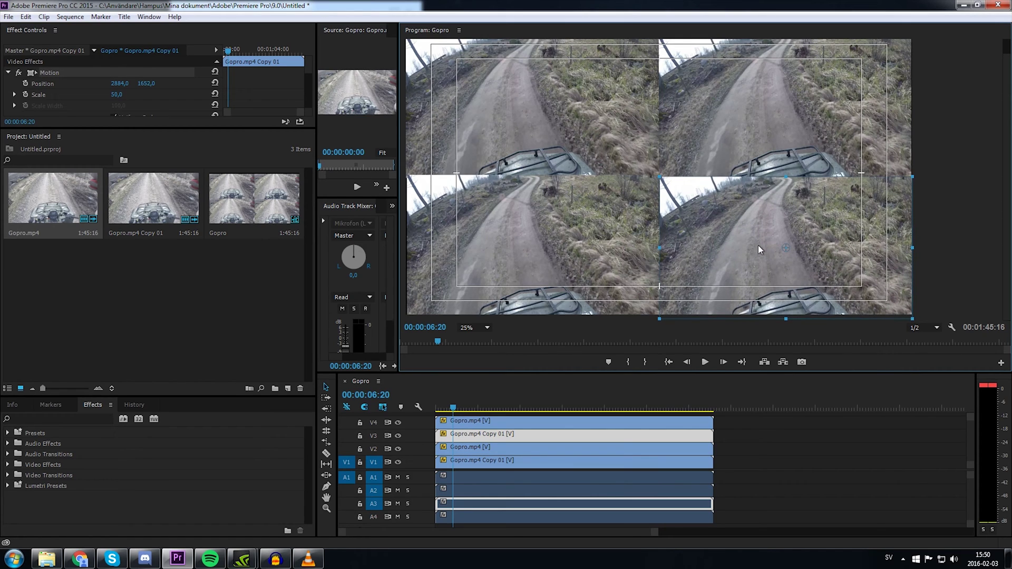
{"action": "left_click", "coordinate": [779, 132]}
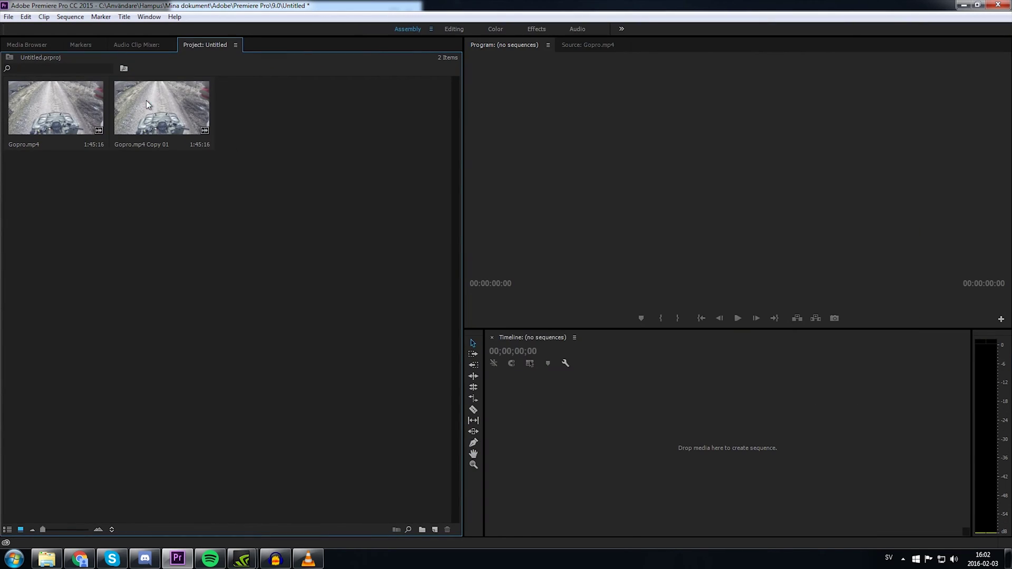
{"action": "left_click_drag", "start_coordinate": [150, 105], "coordinate": [547, 437]}
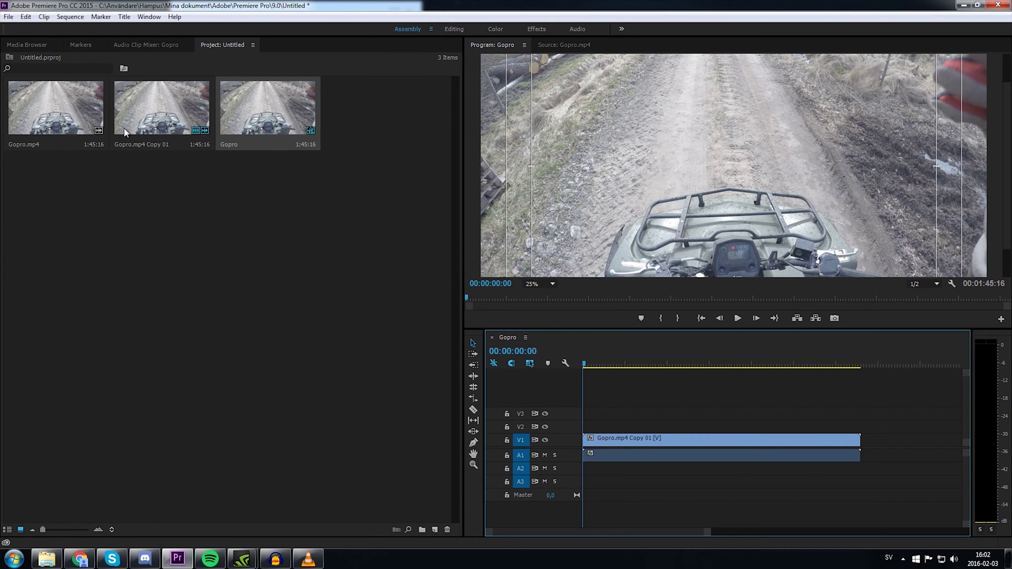
Stack Gopro.mp4 on V2 and apply the Crop effect from Video Effects > Transform to it.
{"action": "left_click_drag", "start_coordinate": [62, 108], "coordinate": [607, 426]}
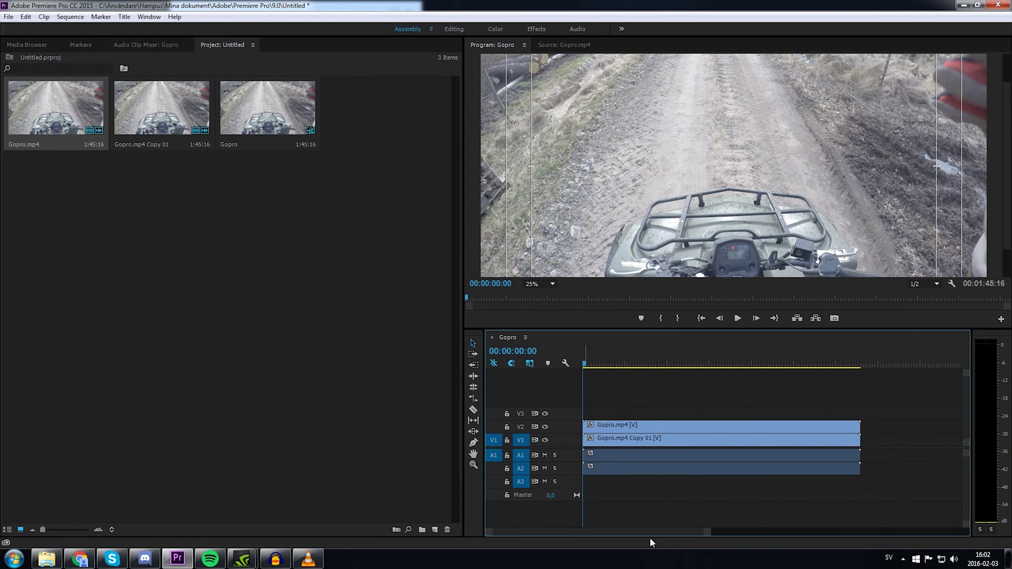
{"action": "left_click", "coordinate": [535, 29]}
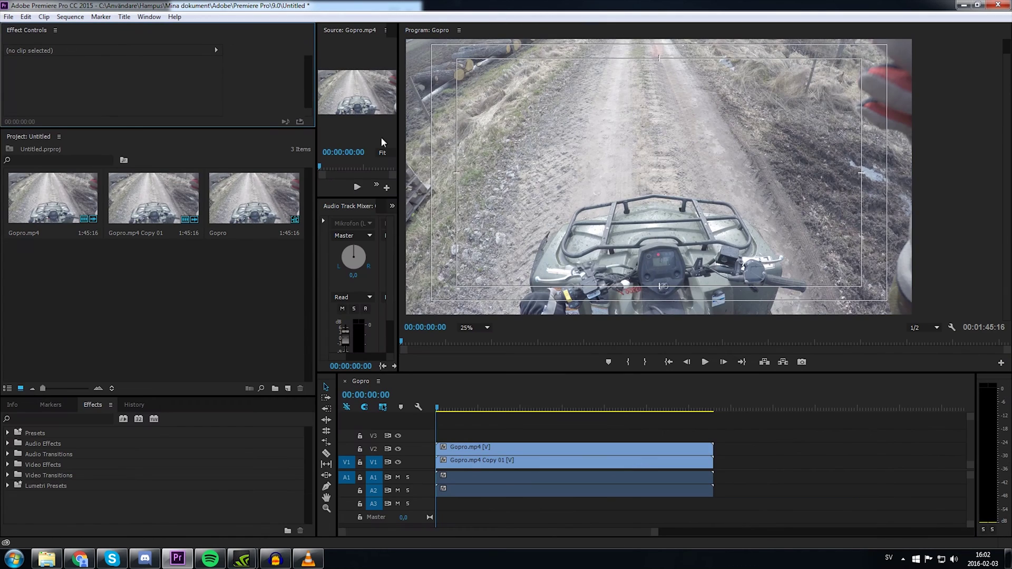
{"action": "left_click", "coordinate": [577, 447]}
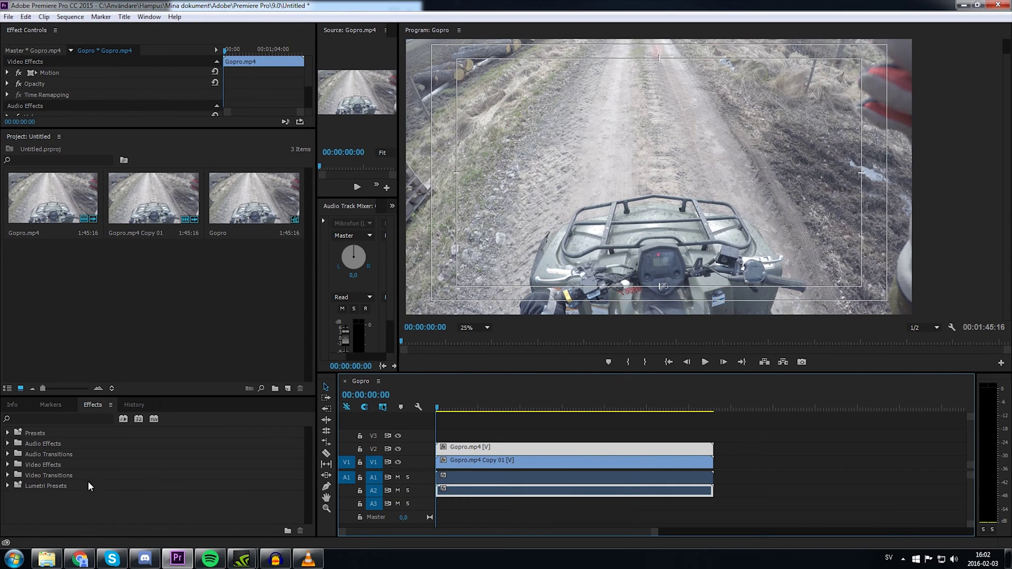
{"action": "left_click", "coordinate": [7, 464]}
{"action": "scroll", "coordinate": [16, 491], "scroll_direction": "down", "scroll_amount": 3}
{"action": "left_click", "coordinate": [15, 506]}
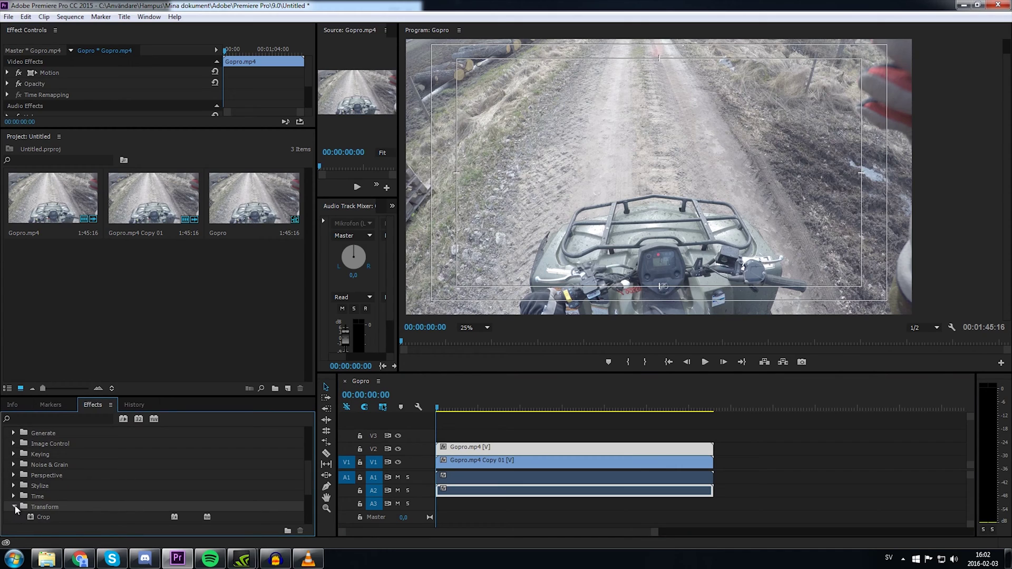
{"action": "scroll", "coordinate": [15, 510], "scroll_direction": "down", "scroll_amount": 1}
{"action": "left_click_drag", "start_coordinate": [30, 507], "coordinate": [562, 448]}
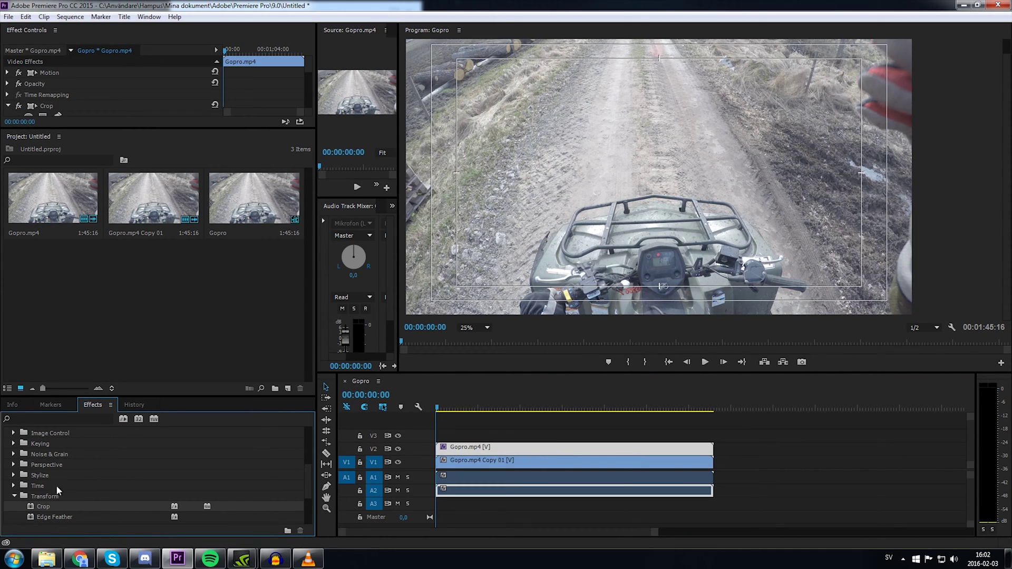
{"action": "left_click", "coordinate": [487, 464]}
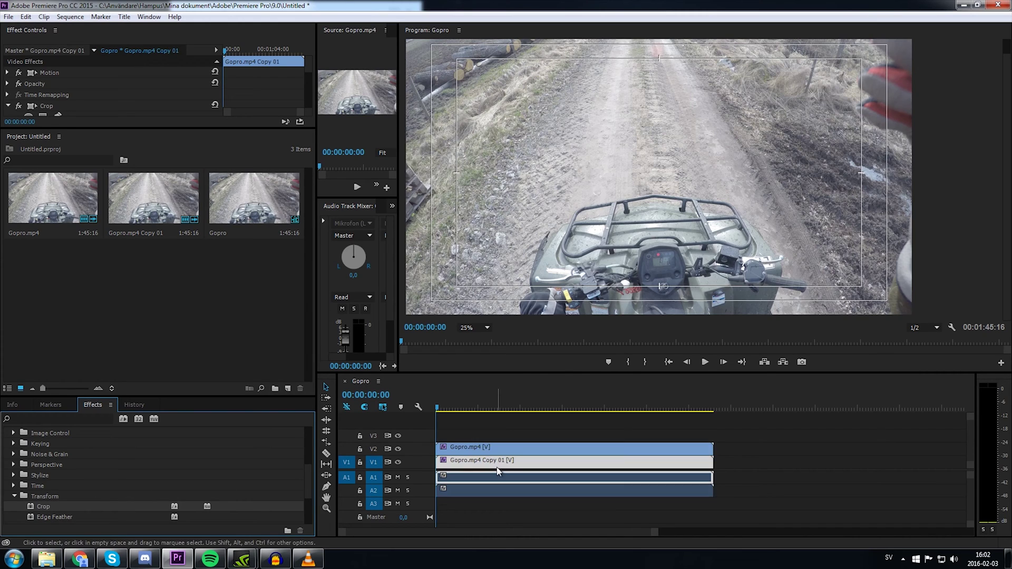
Set the Gopro.mp4 Copy 01 clip's Crop Right to 50%.
{"action": "left_click", "coordinate": [487, 464]}
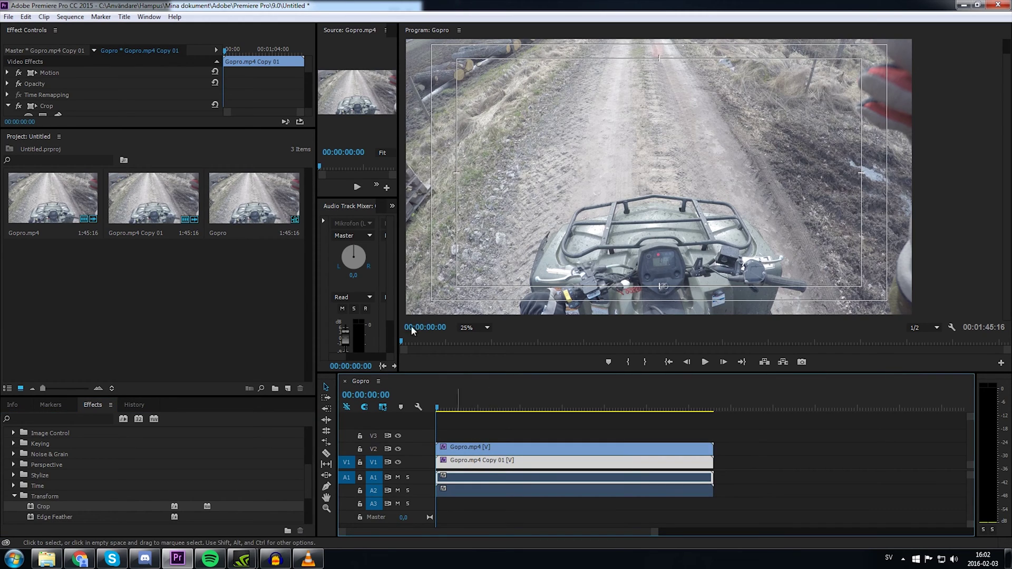
{"action": "scroll", "coordinate": [125, 99], "scroll_direction": "down", "scroll_amount": 2}
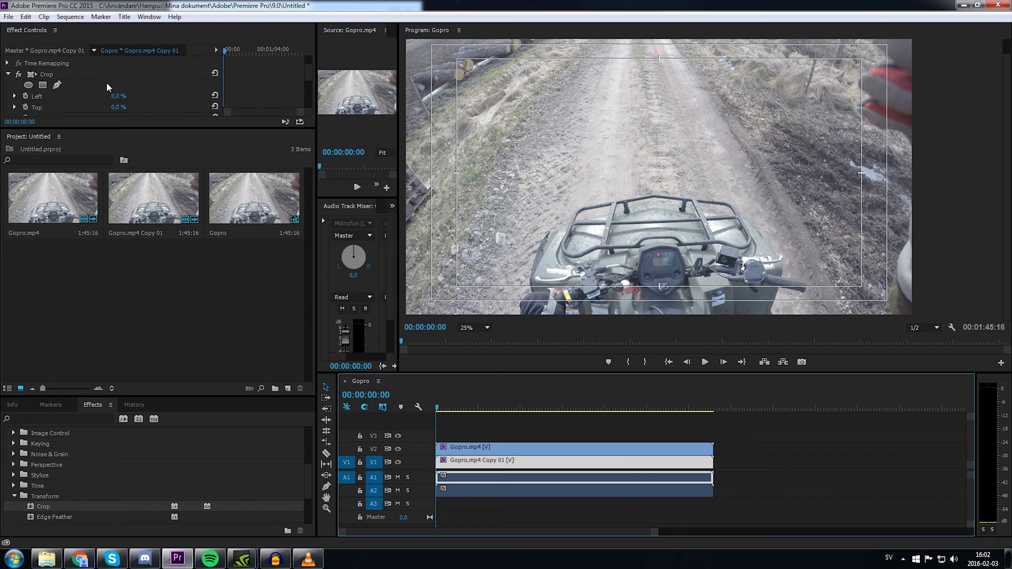
{"action": "scroll", "coordinate": [83, 99], "scroll_direction": "down", "scroll_amount": 1}
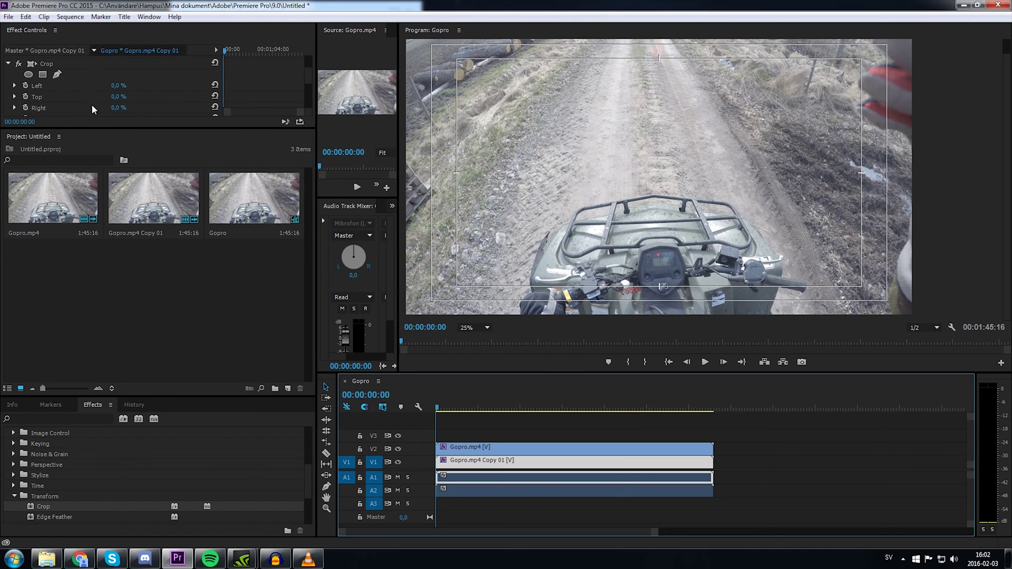
{"action": "left_click", "coordinate": [126, 108]}
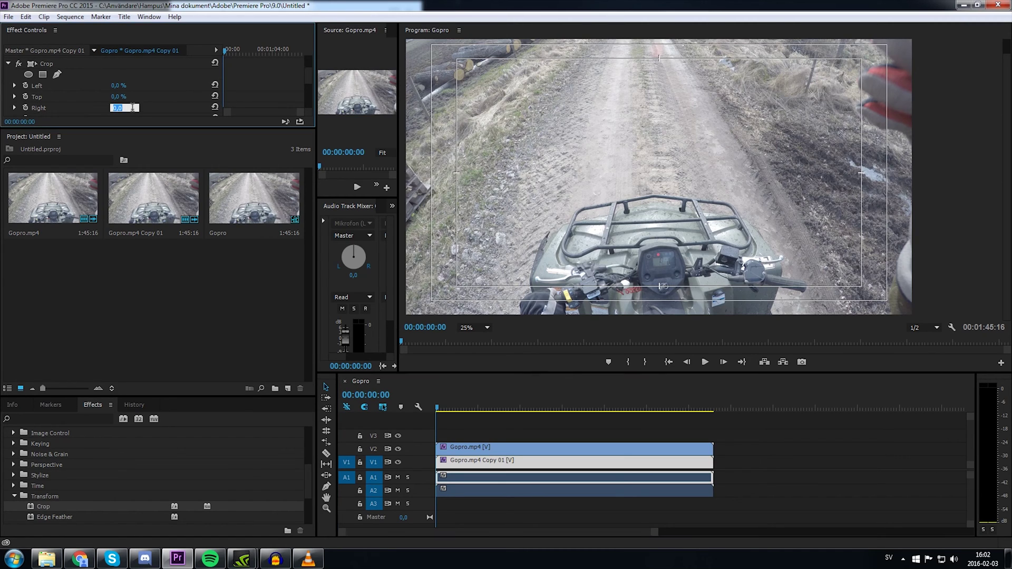
{"action": "type", "text": "50"}
{"action": "key", "text": "Return"}
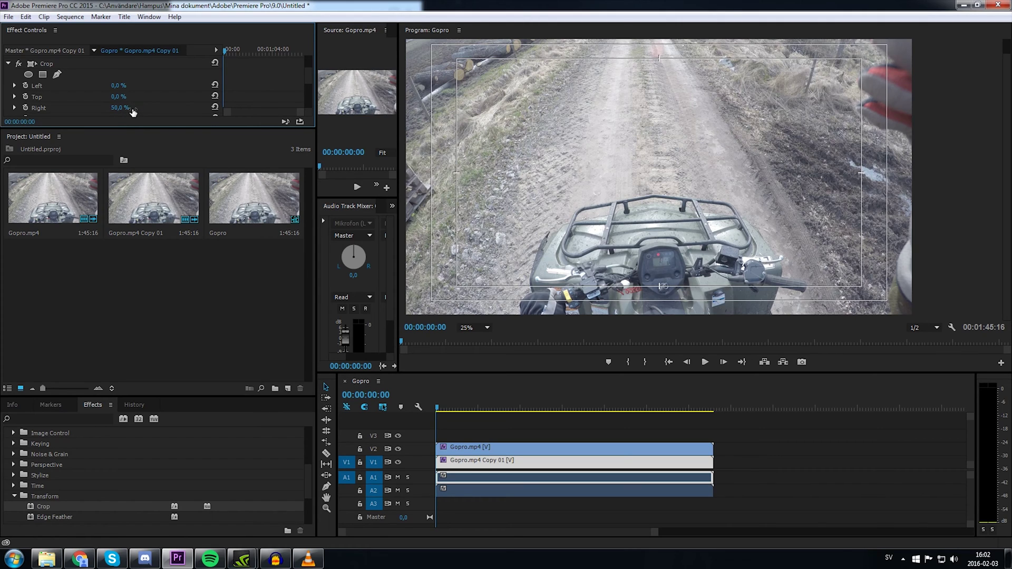
Set the upper Gopro.mp4 clip's Crop Right to 50% too.
{"action": "left_click", "coordinate": [483, 452]}
{"action": "left_click", "coordinate": [124, 107]}
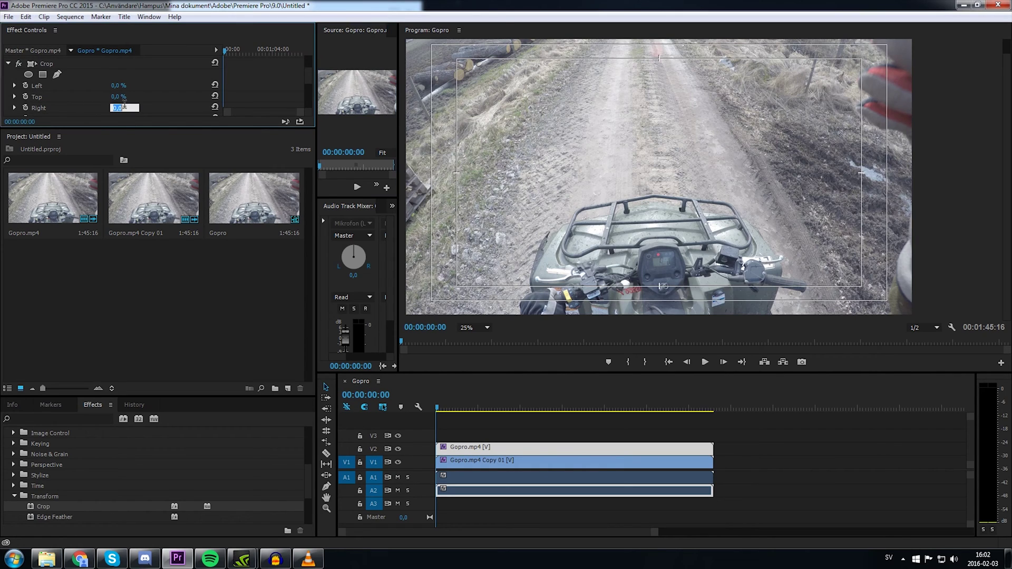
{"action": "type", "text": "50"}
{"action": "key", "text": "Return"}
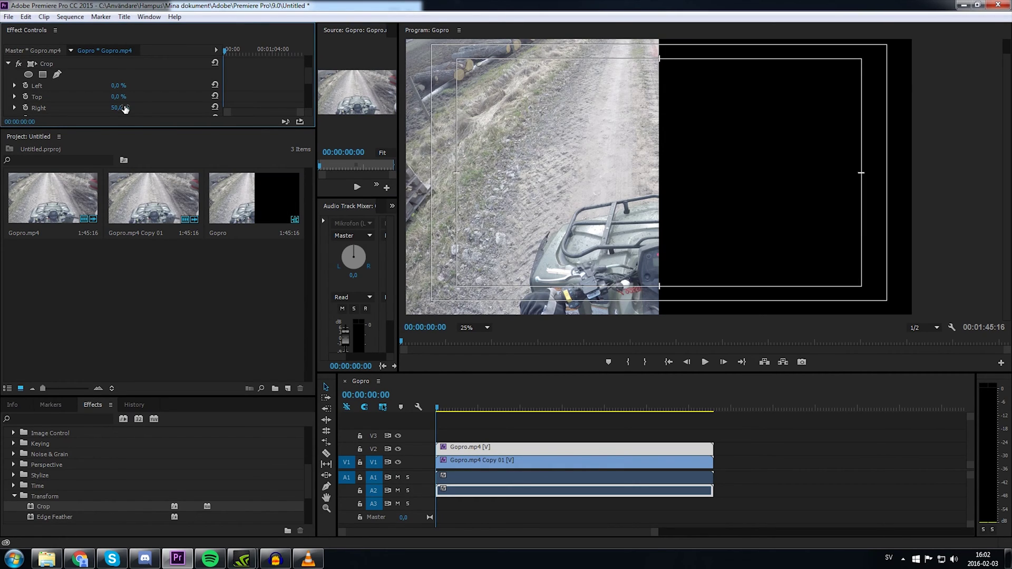
Move the cropped clip into the right half of the frame and stop the playback.
{"action": "left_click_drag", "start_coordinate": [623, 149], "coordinate": [844, 175]}
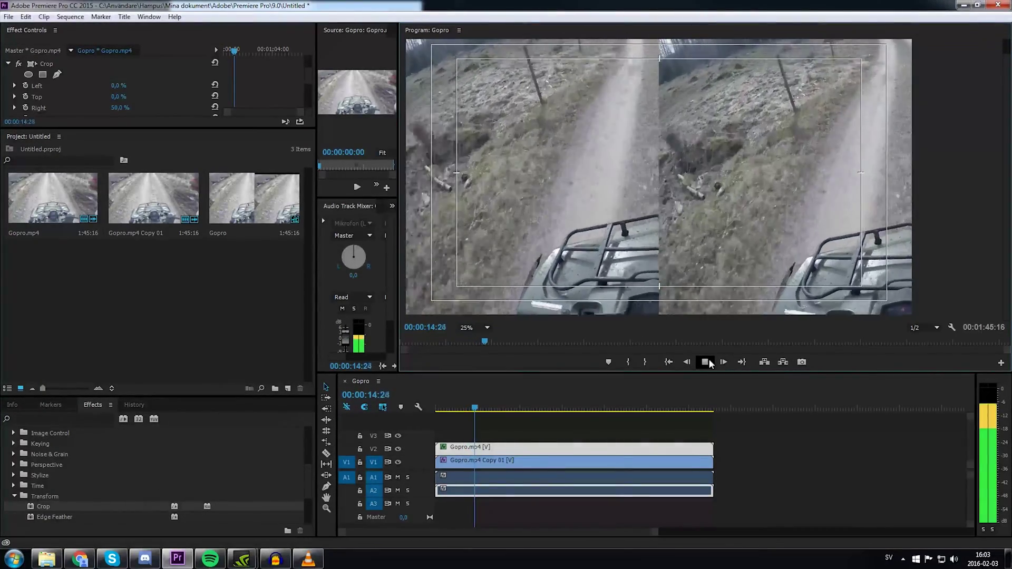
{"action": "left_click", "coordinate": [706, 362]}
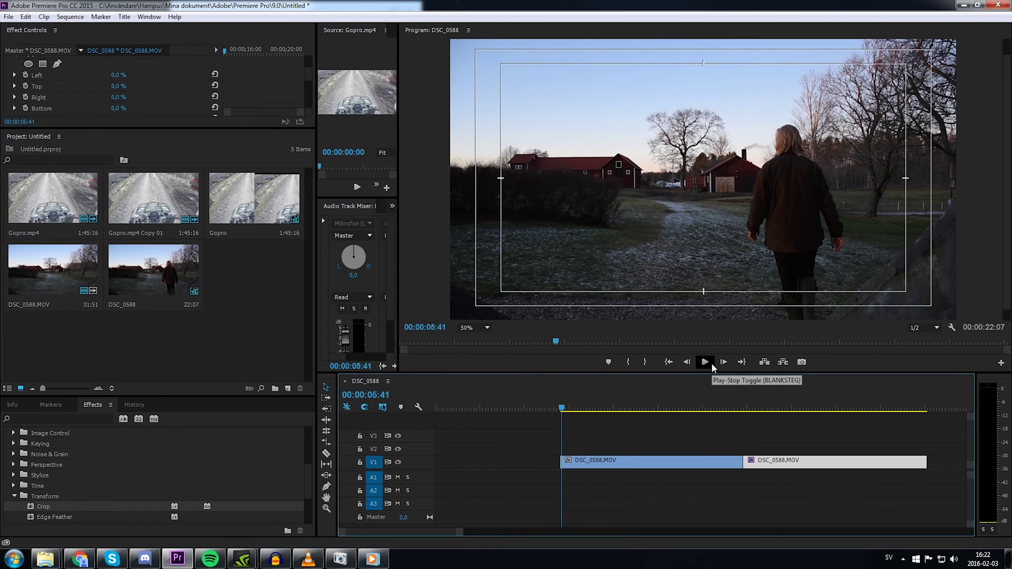
{"action": "left_click", "coordinate": [710, 364]}
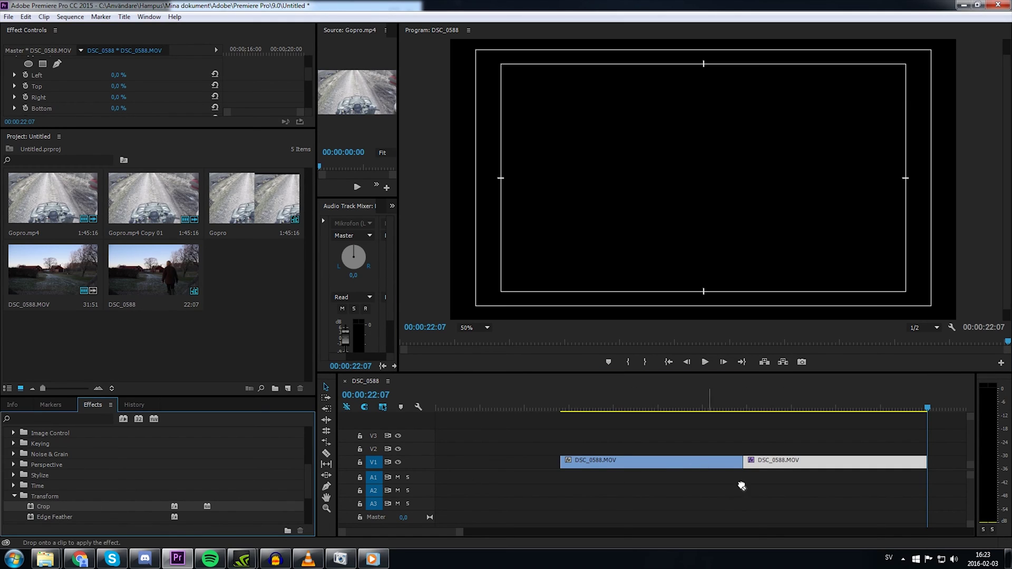
Put the second DSC_0588.MOV piece on V2 at the sequence start and play back to check.
{"action": "left_click_drag", "start_coordinate": [794, 467], "coordinate": [610, 448]}
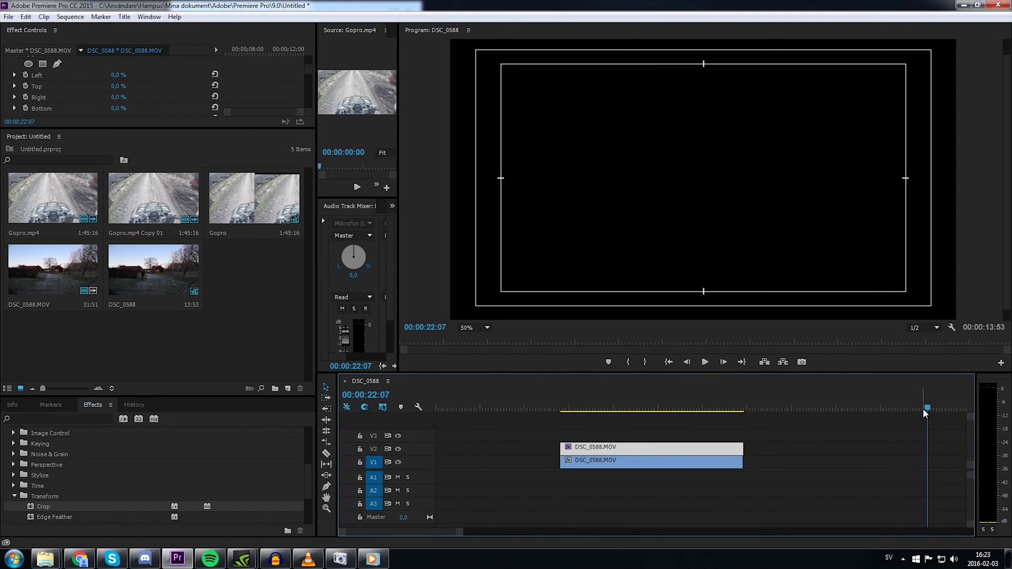
{"action": "left_click_drag", "start_coordinate": [924, 406], "coordinate": [565, 373]}
{"action": "left_click", "coordinate": [706, 362]}
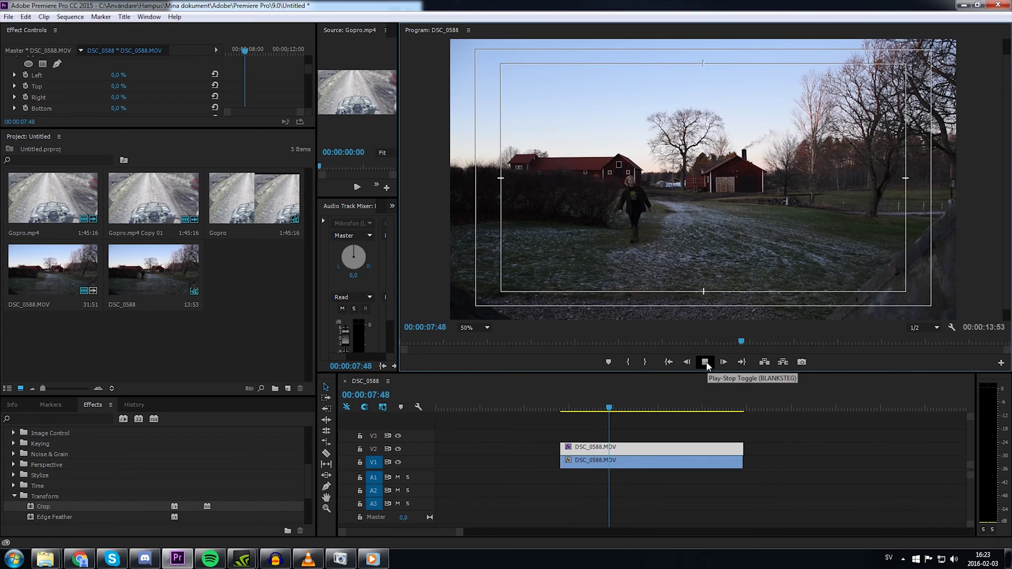
{"action": "left_click", "coordinate": [706, 363]}
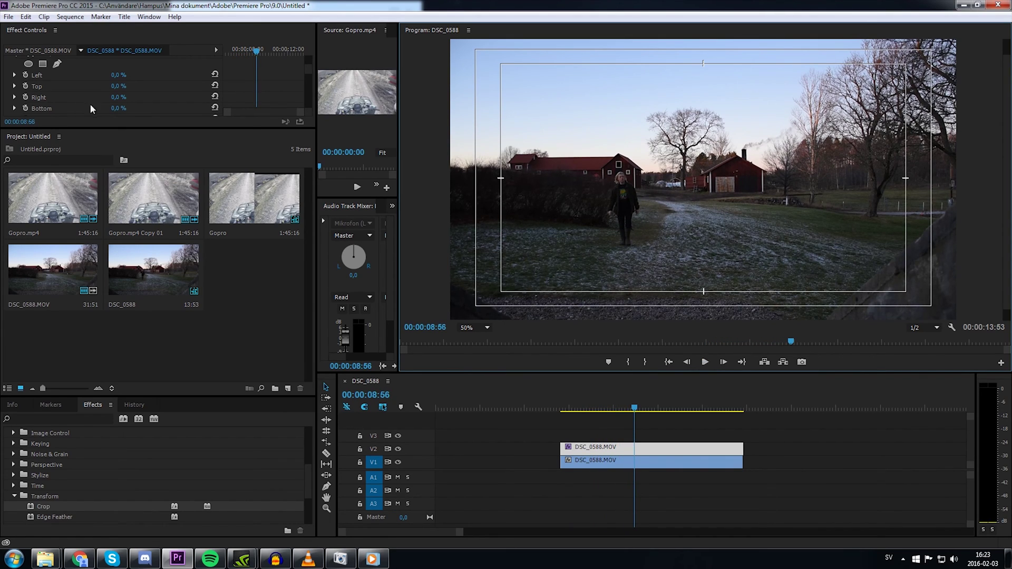
{"action": "left_click", "coordinate": [118, 98]}
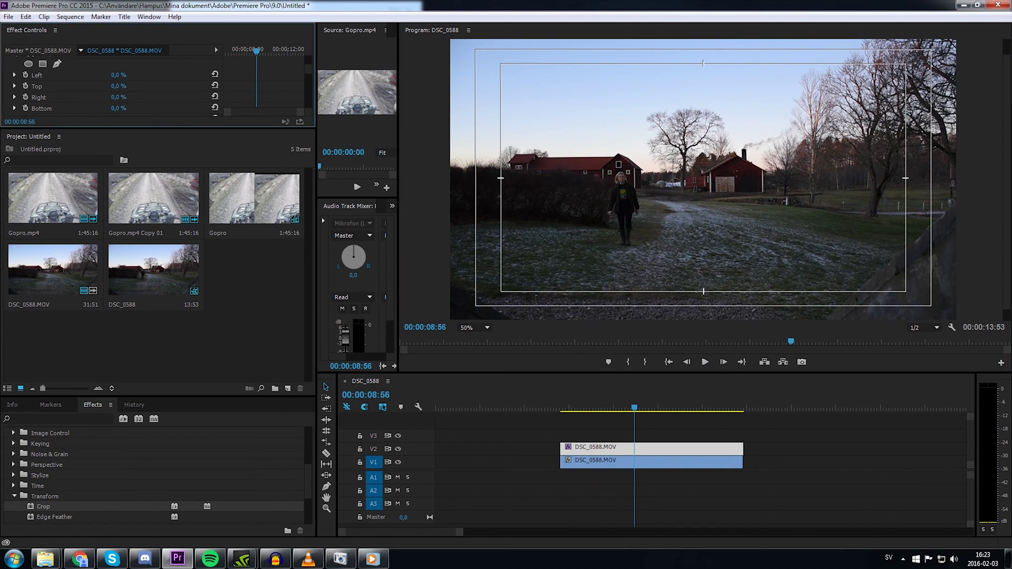
Raise the V2 clip's Crop Right to 58% and play from 00:00:05:38 to see two walkers.
{"action": "left_click_drag", "start_coordinate": [118, 98], "coordinate": [173, 98]}
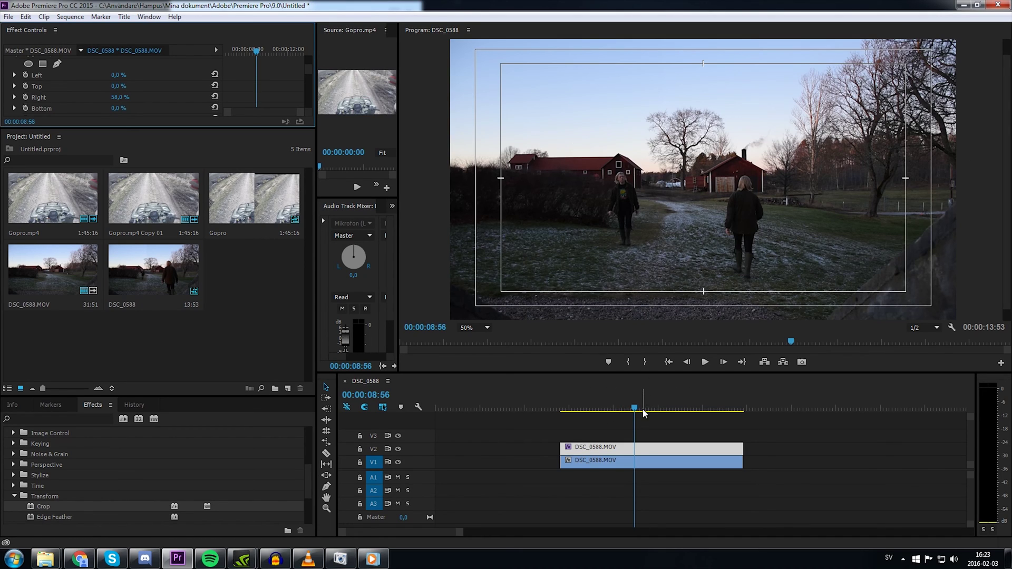
{"action": "left_click_drag", "start_coordinate": [635, 409], "coordinate": [563, 411]}
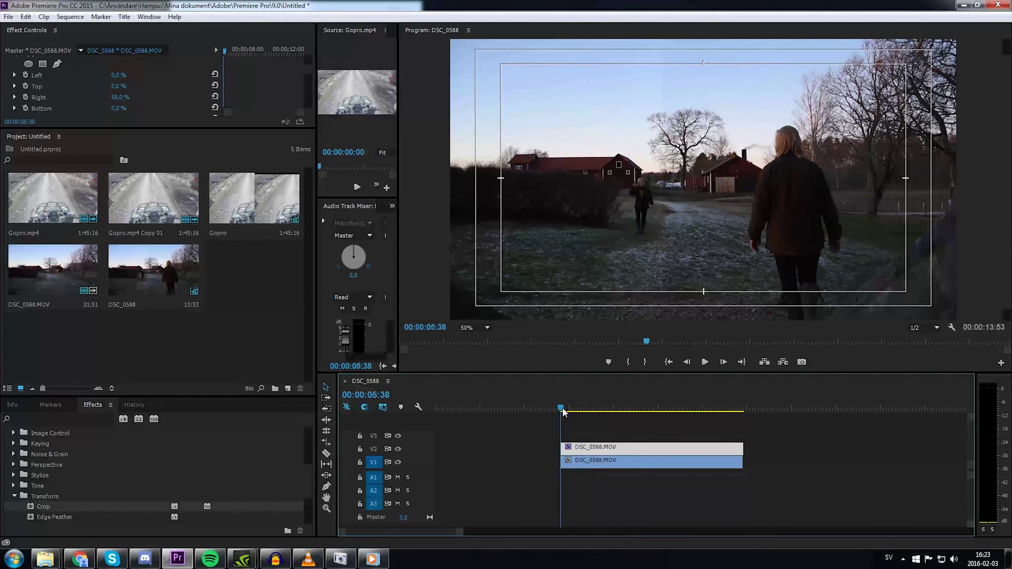
{"action": "left_click", "coordinate": [704, 363]}
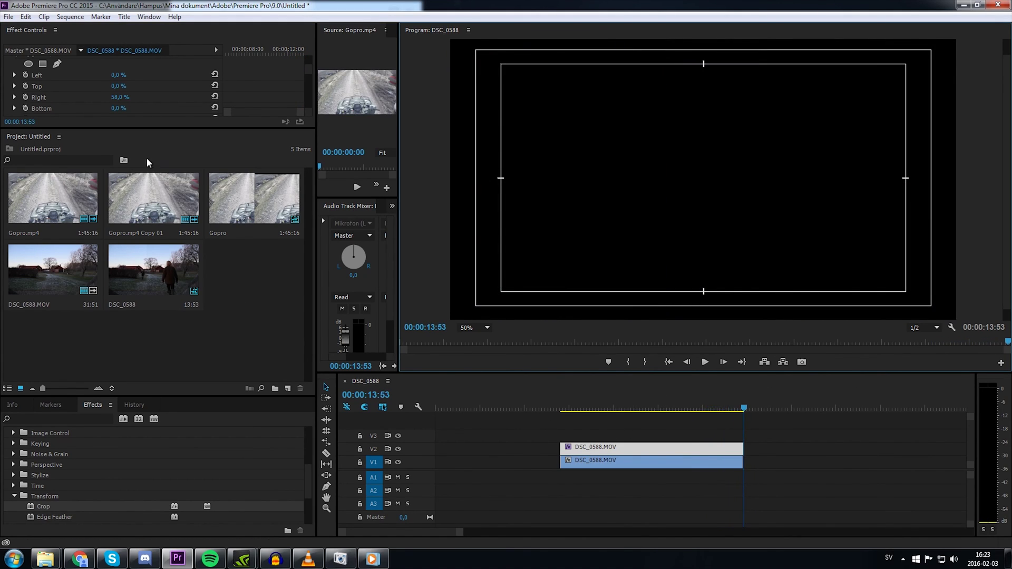
Scrub the upper DSC_0588.MOV clip's Crop Right value up to 100%, then back to 56%.
{"action": "left_click_drag", "start_coordinate": [745, 409], "coordinate": [586, 373]}
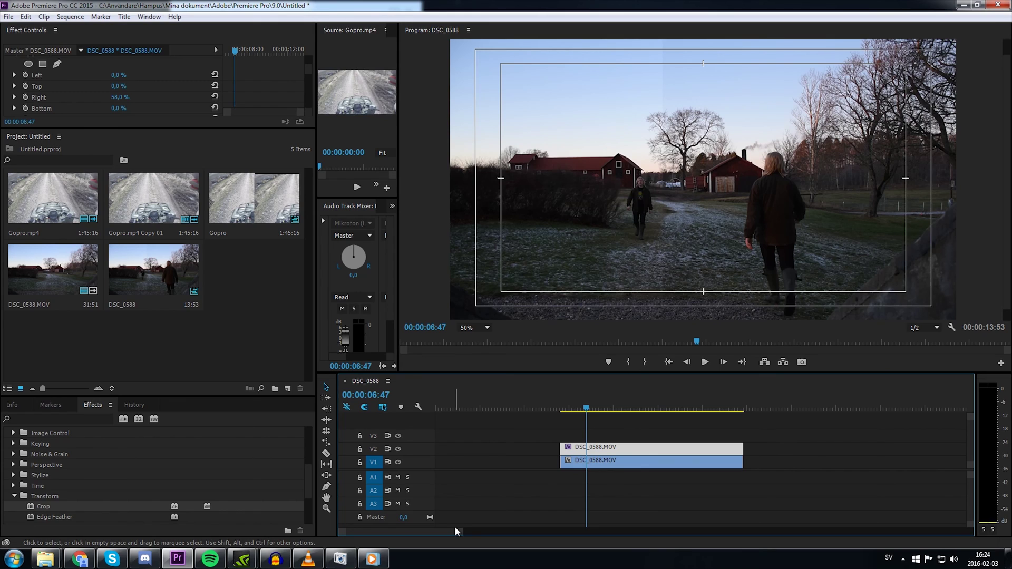
{"action": "left_click", "coordinate": [113, 97]}
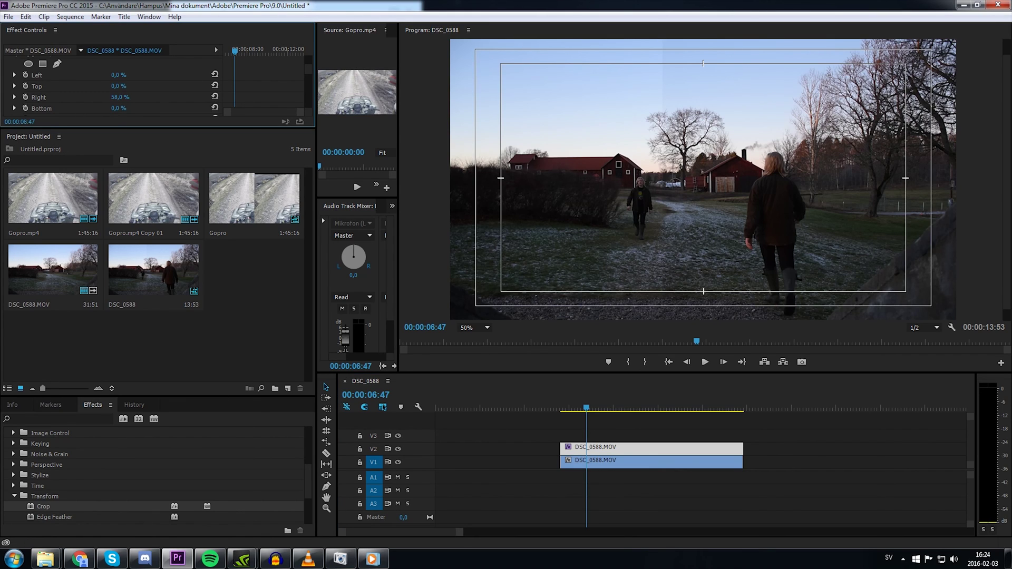
{"action": "left_click_drag", "start_coordinate": [113, 97], "coordinate": [134, 98]}
Return the playhead to about 00:00:05:44 and play back the two-clone composite.
{"action": "left_click_drag", "start_coordinate": [589, 408], "coordinate": [563, 406]}
{"action": "left_click", "coordinate": [686, 363]}
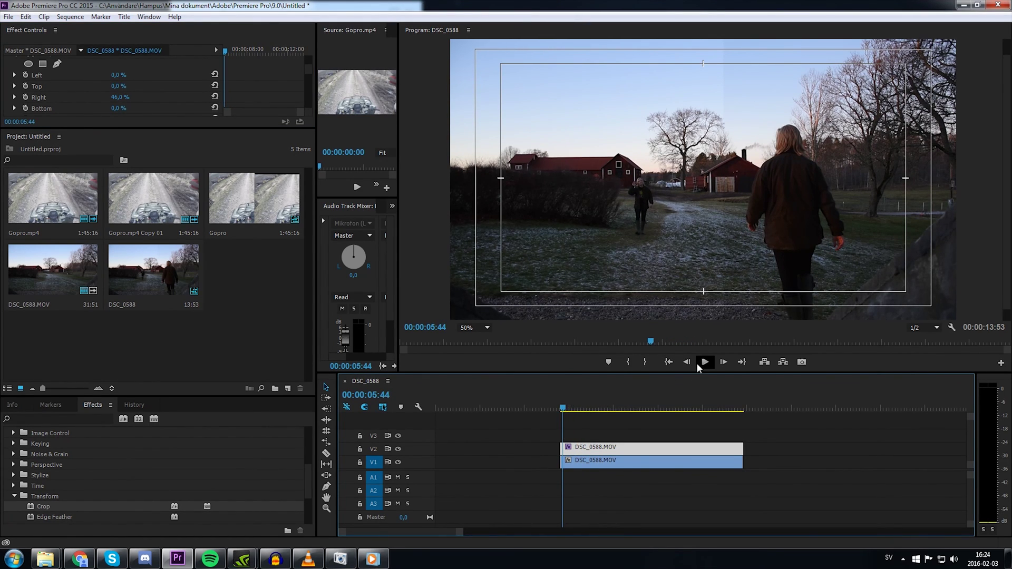
{"action": "left_click", "coordinate": [699, 364]}
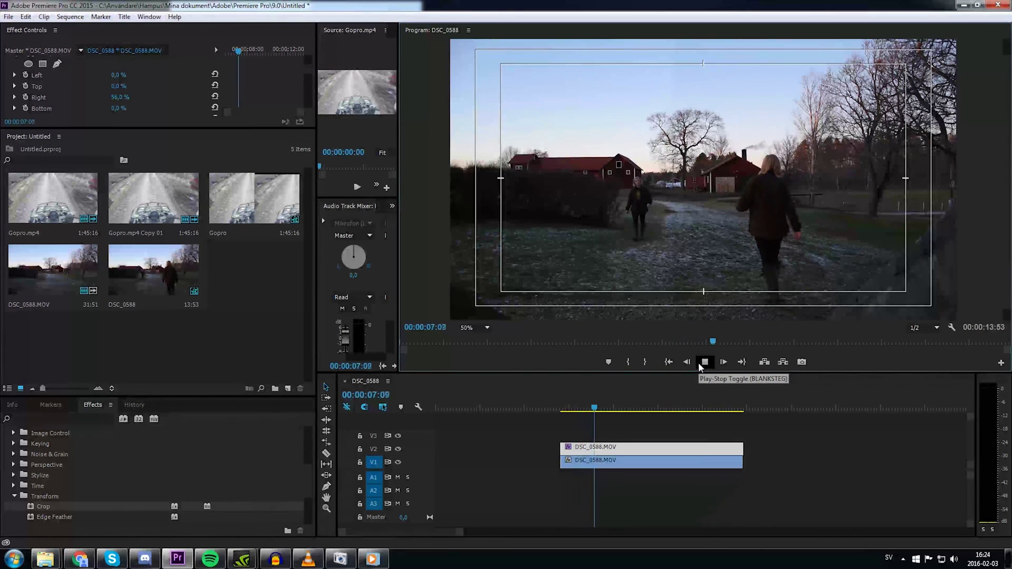